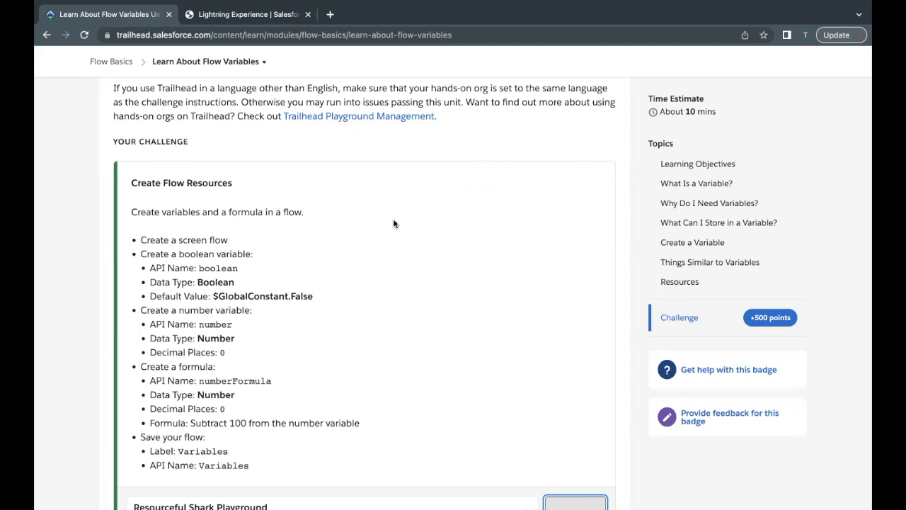
Scroll the Trailhead unit down to the Create Flow Resources challenge steps.
{"action": "scroll", "coordinate": [395, 223], "scroll_direction": "down", "scroll_amount": 2}
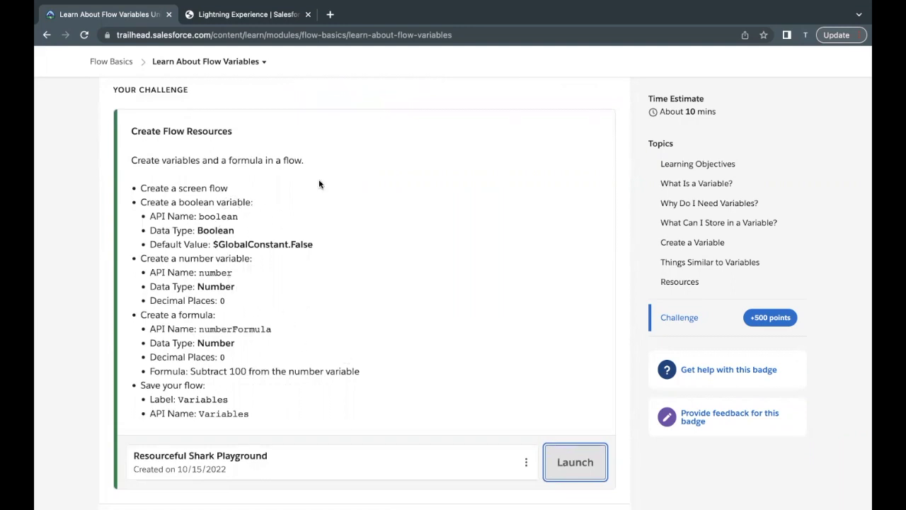
In the playground org, search Setup Quick Find for 'flow' and open the Flows list.
{"action": "left_click", "coordinate": [263, 20]}
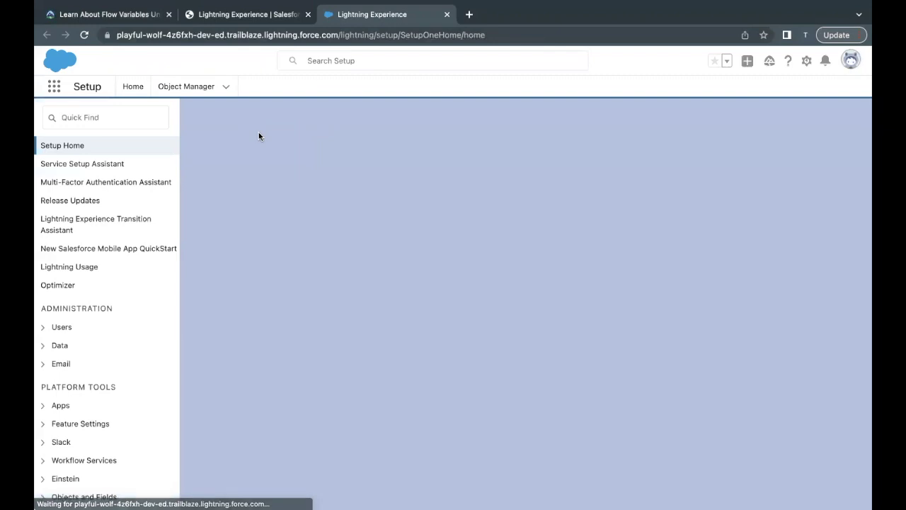
{"action": "left_click", "coordinate": [155, 120]}
{"action": "type", "text": "fl"}
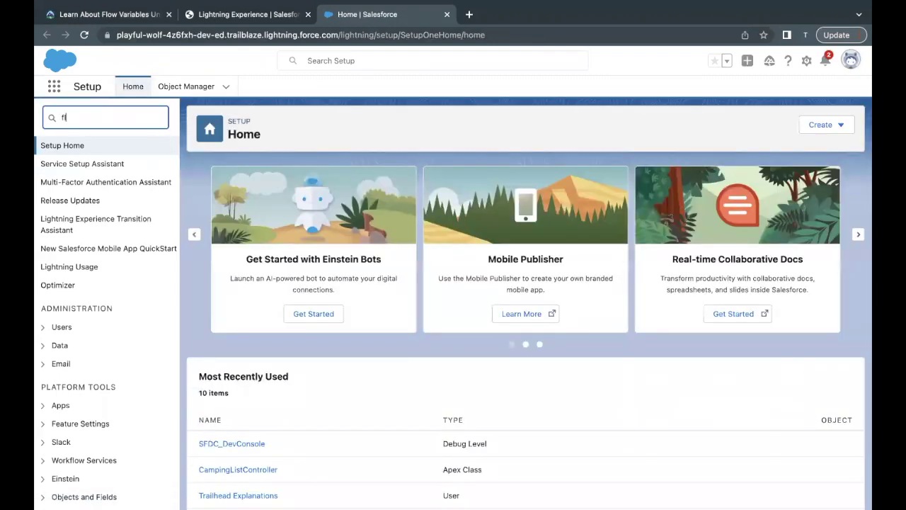
{"action": "type", "text": "ow"}
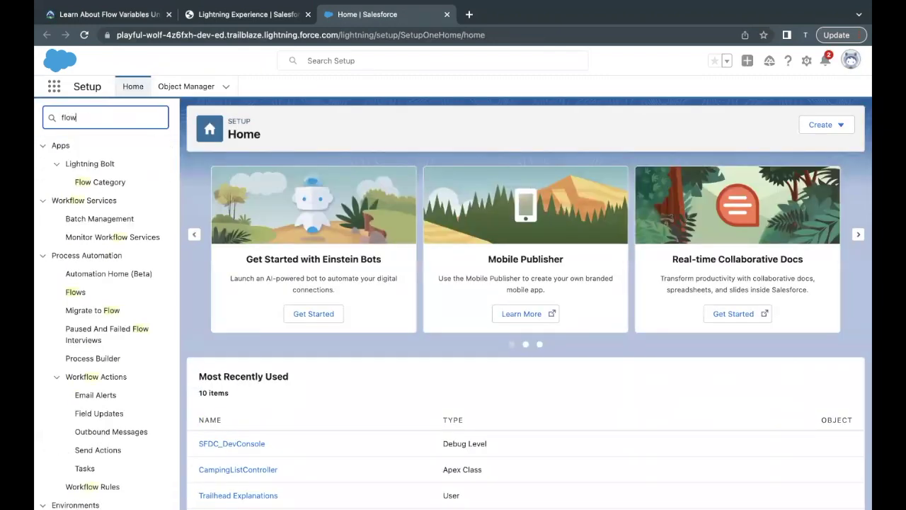
{"action": "left_click", "coordinate": [75, 294]}
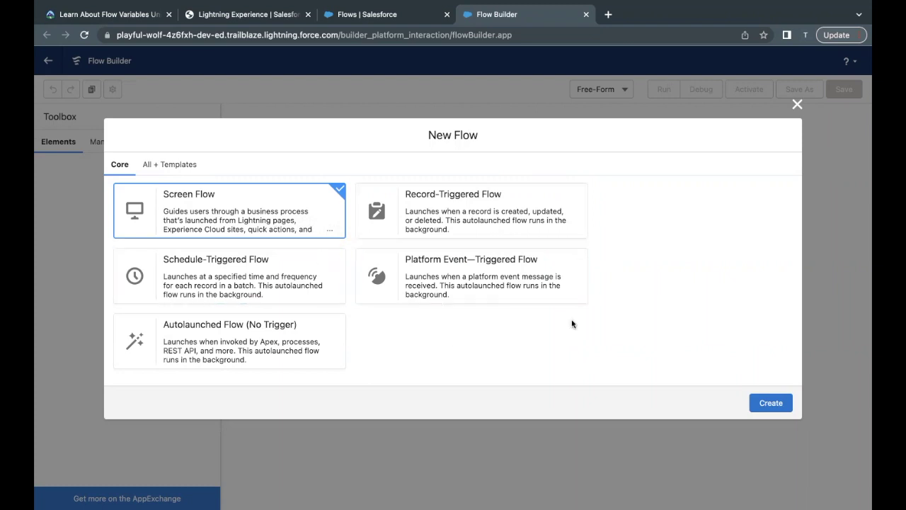
Create the blank screen flow, then reread the challenge's screen flow and boolean variable requirements.
{"action": "left_click", "coordinate": [771, 403]}
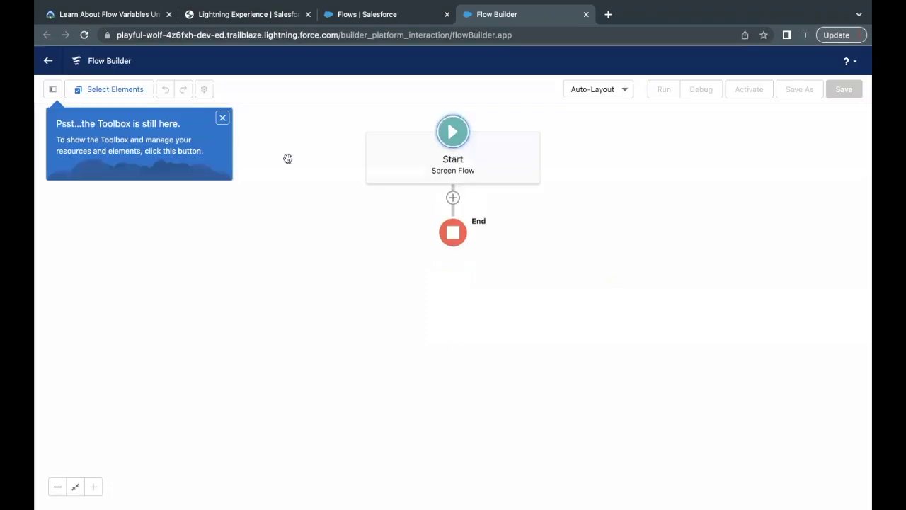
{"action": "left_click", "coordinate": [223, 117]}
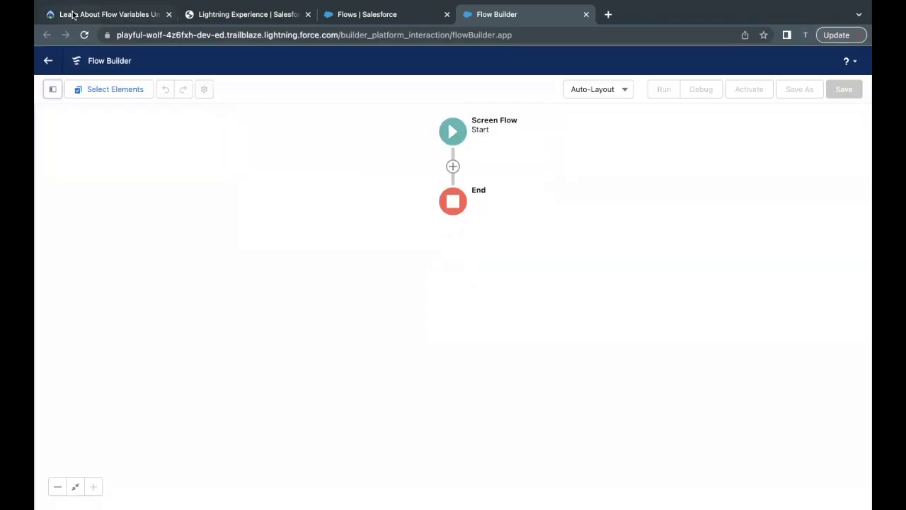
{"action": "left_click", "coordinate": [79, 14]}
{"action": "scroll", "coordinate": [174, 222], "scroll_direction": "down", "scroll_amount": 1}
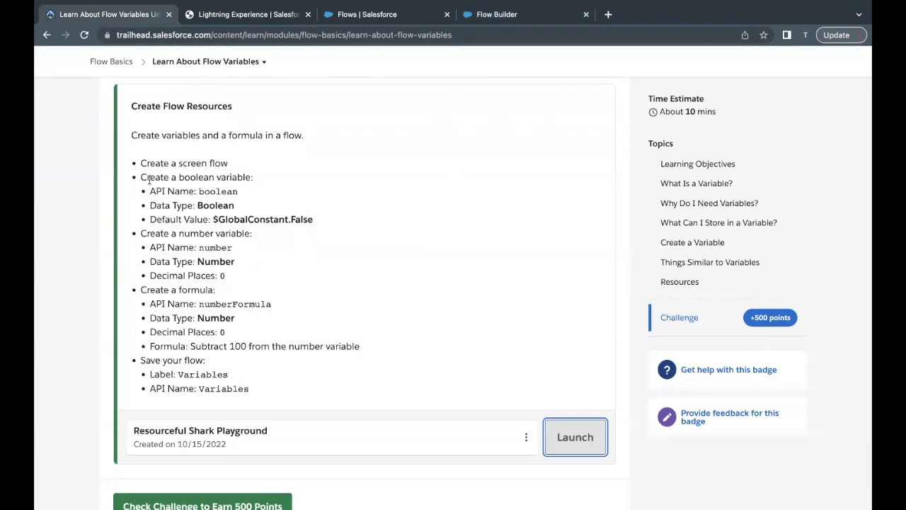
{"action": "left_click_drag", "start_coordinate": [170, 163], "coordinate": [228, 164]}
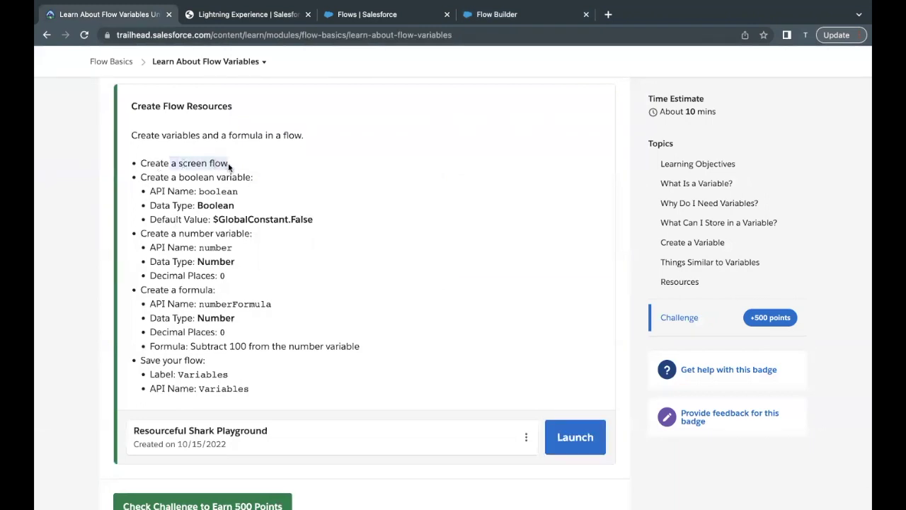
{"action": "left_click", "coordinate": [173, 186]}
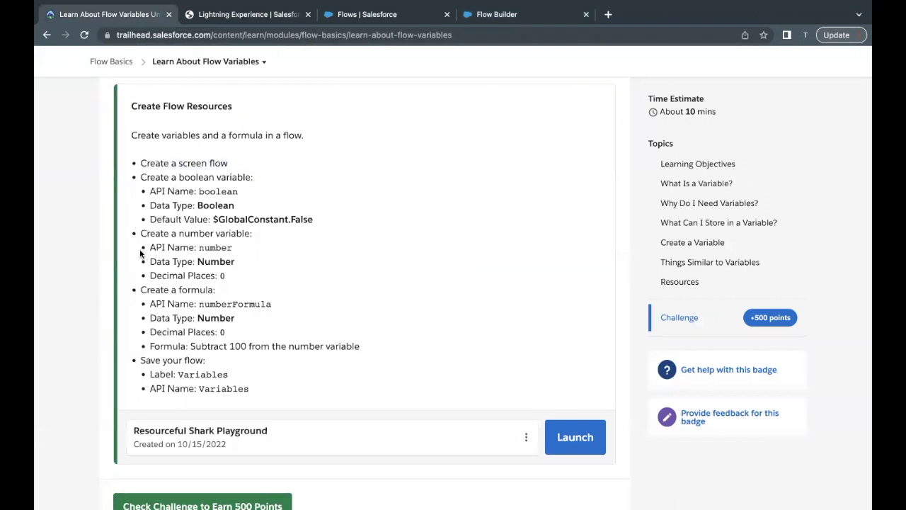
{"action": "double_click", "coordinate": [206, 190]}
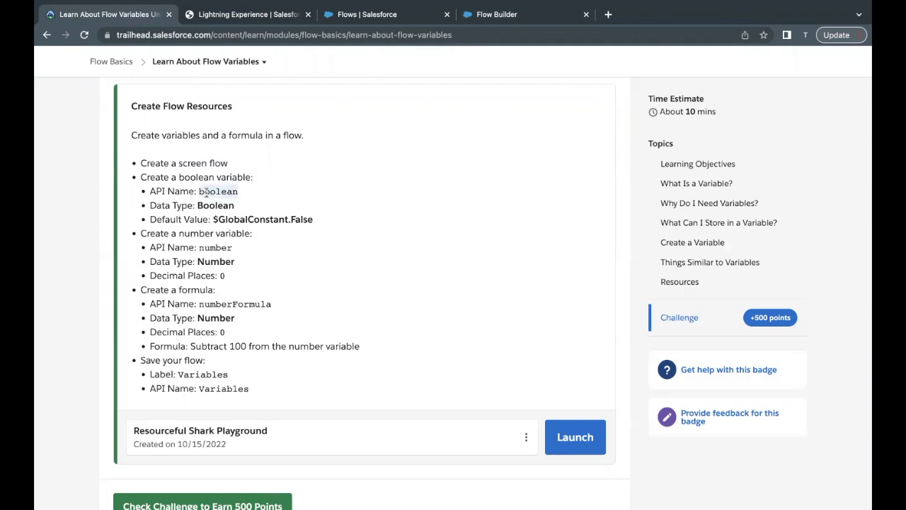
{"action": "left_click_drag", "start_coordinate": [167, 176], "coordinate": [251, 176]}
{"action": "left_click", "coordinate": [494, 17]}
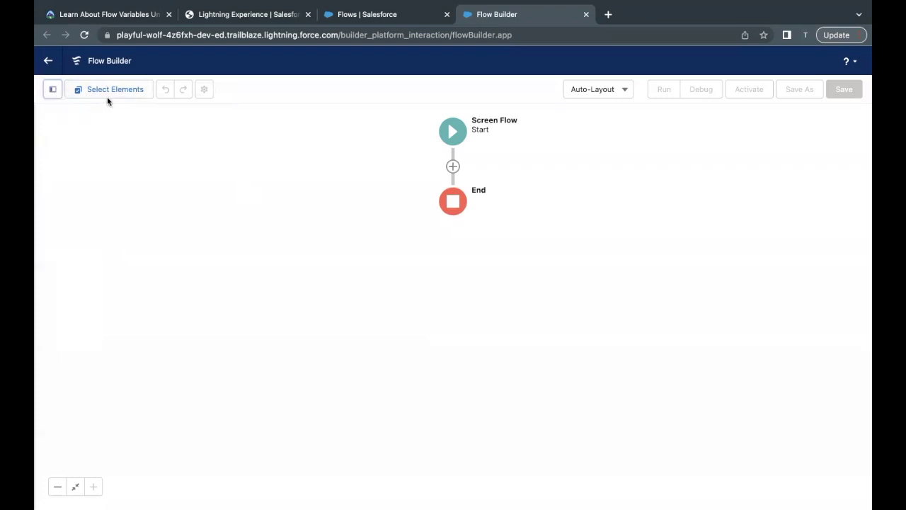
Create a variable 'boolean' of type Boolean with default value $GlobalConstant.False.
{"action": "left_click", "coordinate": [53, 90]}
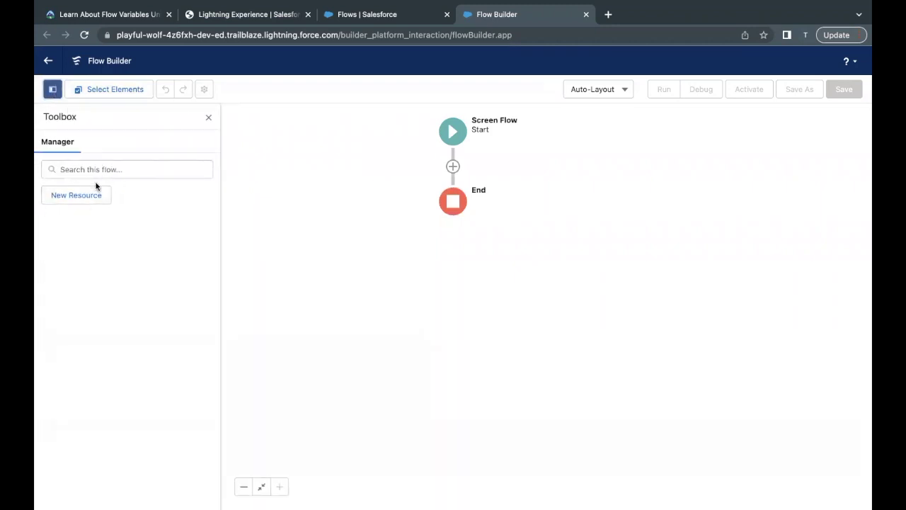
{"action": "left_click", "coordinate": [72, 196]}
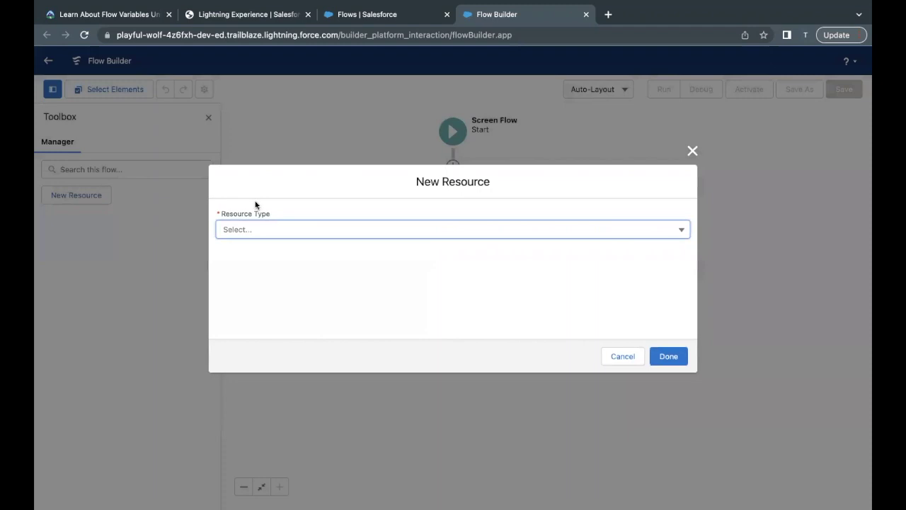
{"action": "left_click", "coordinate": [322, 233]}
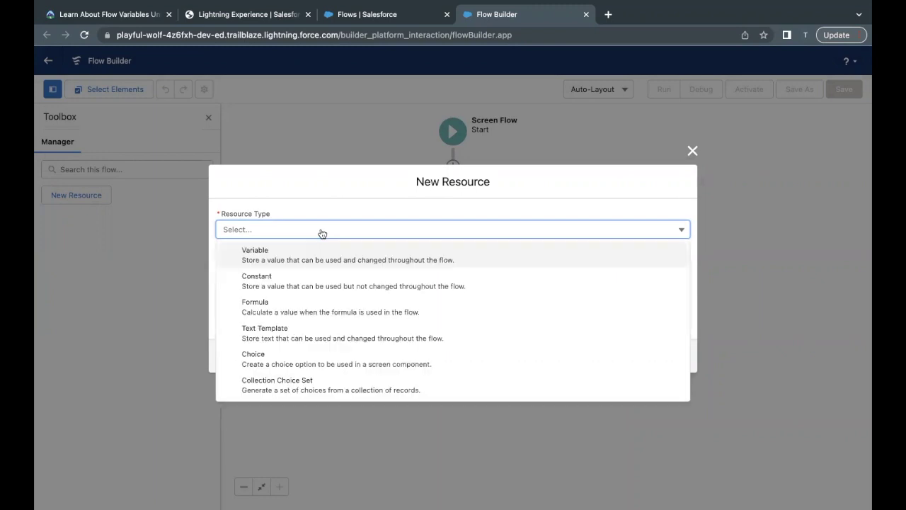
{"action": "left_click", "coordinate": [266, 260]}
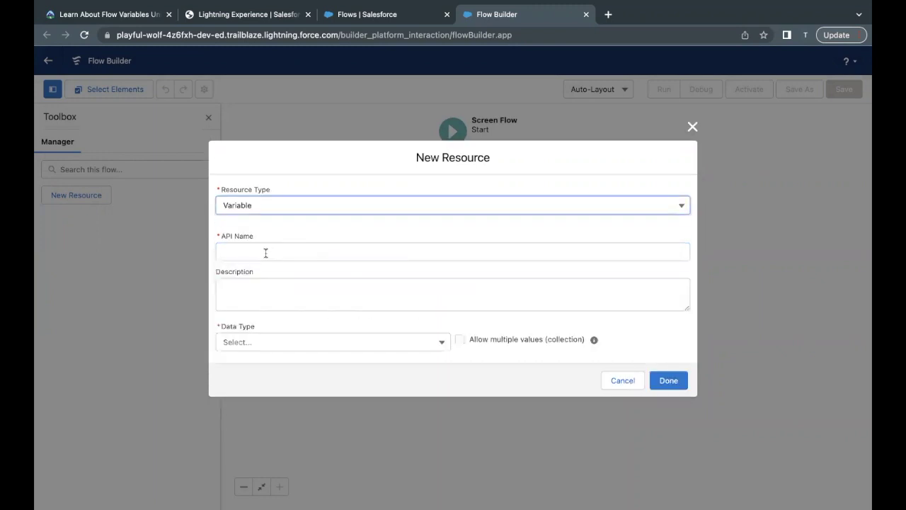
{"action": "left_click", "coordinate": [300, 254]}
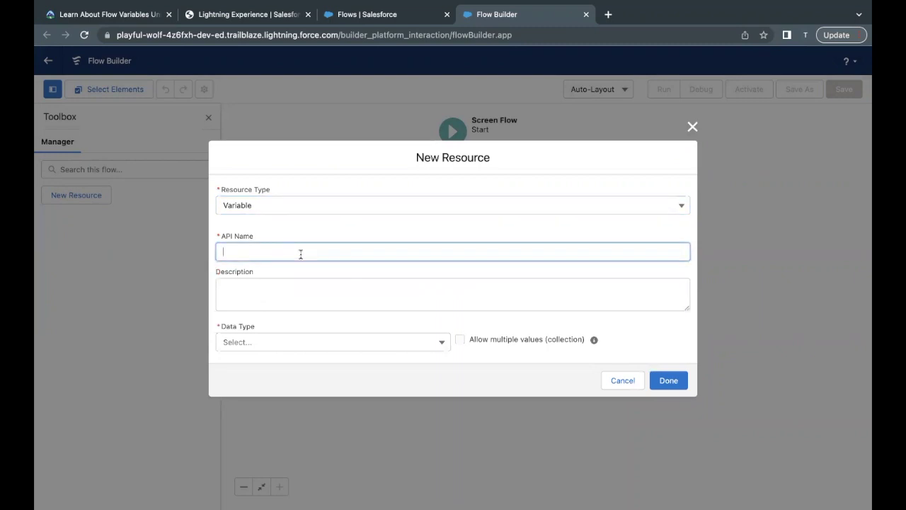
{"action": "type", "text": "boolean"}
{"action": "left_click", "coordinate": [261, 346]}
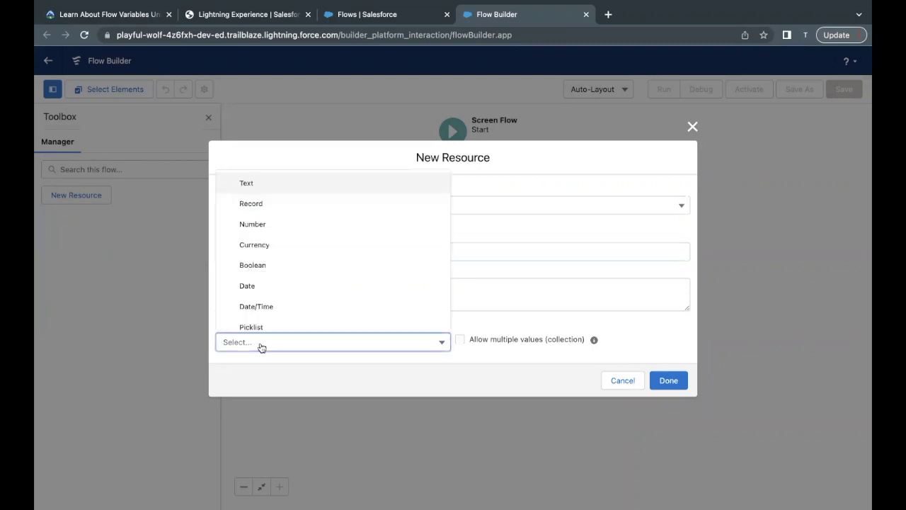
{"action": "left_click", "coordinate": [283, 265]}
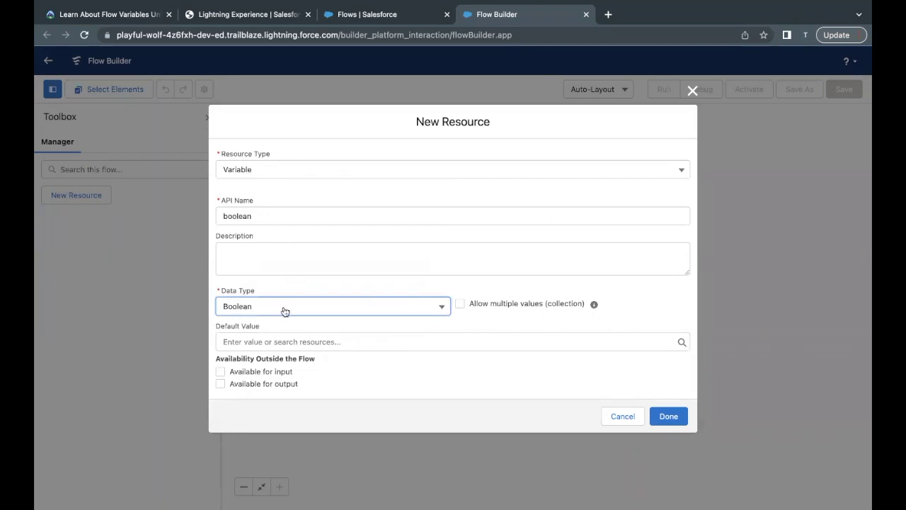
{"action": "left_click", "coordinate": [283, 336]}
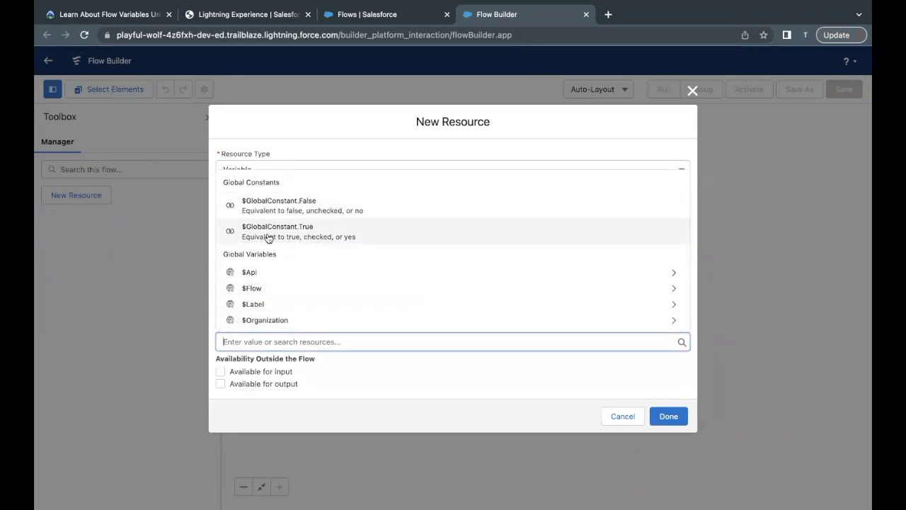
{"action": "left_click", "coordinate": [298, 205]}
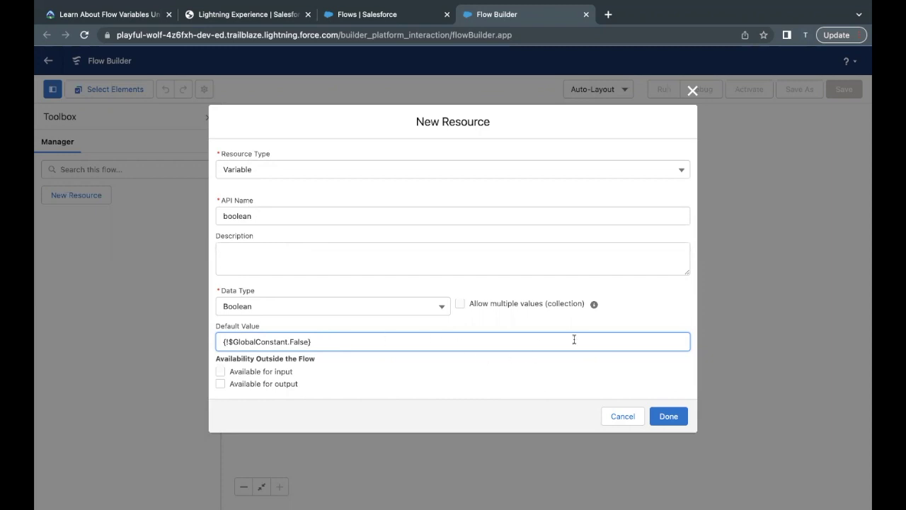
{"action": "left_click", "coordinate": [662, 414]}
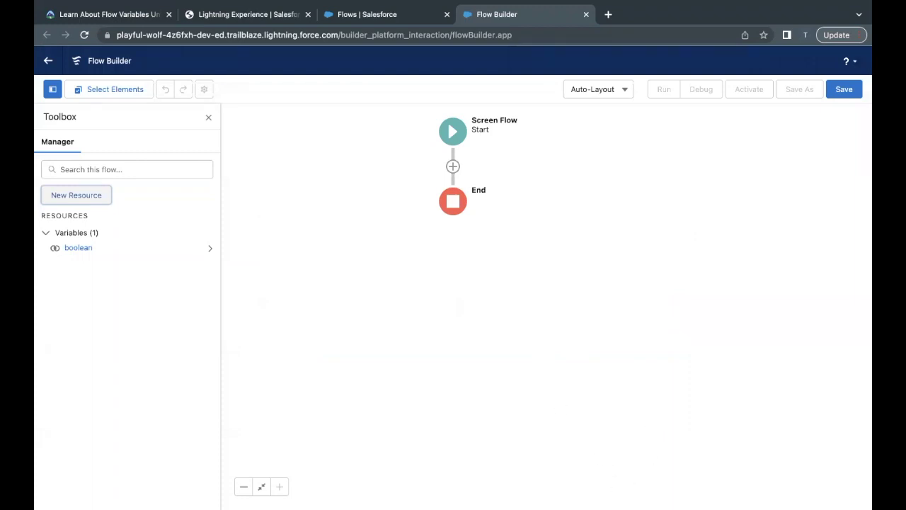
{"action": "left_click", "coordinate": [98, 15]}
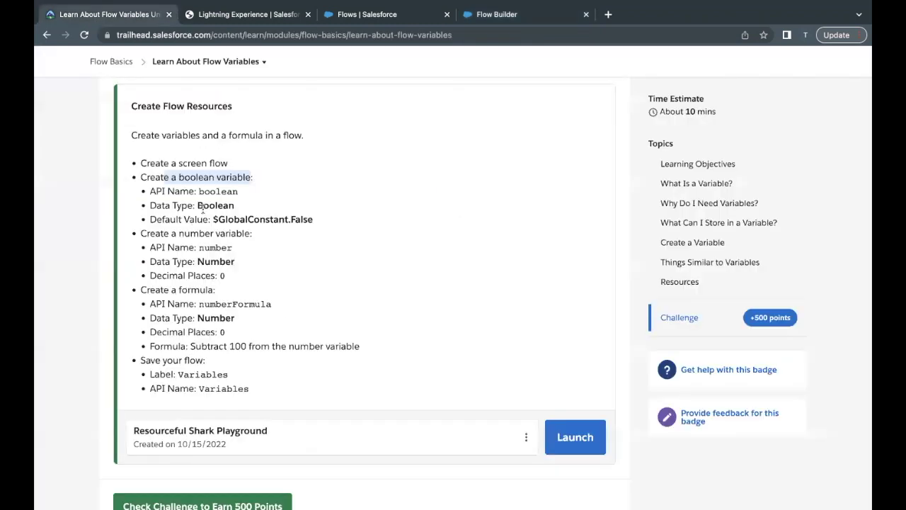
{"action": "double_click", "coordinate": [203, 248]}
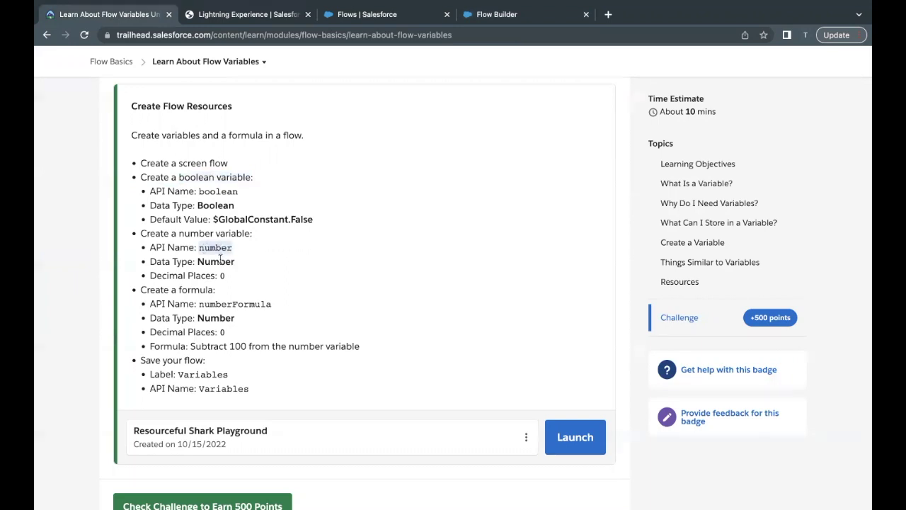
{"action": "left_click", "coordinate": [201, 262]}
{"action": "double_click", "coordinate": [201, 262]}
{"action": "left_click", "coordinate": [220, 276]}
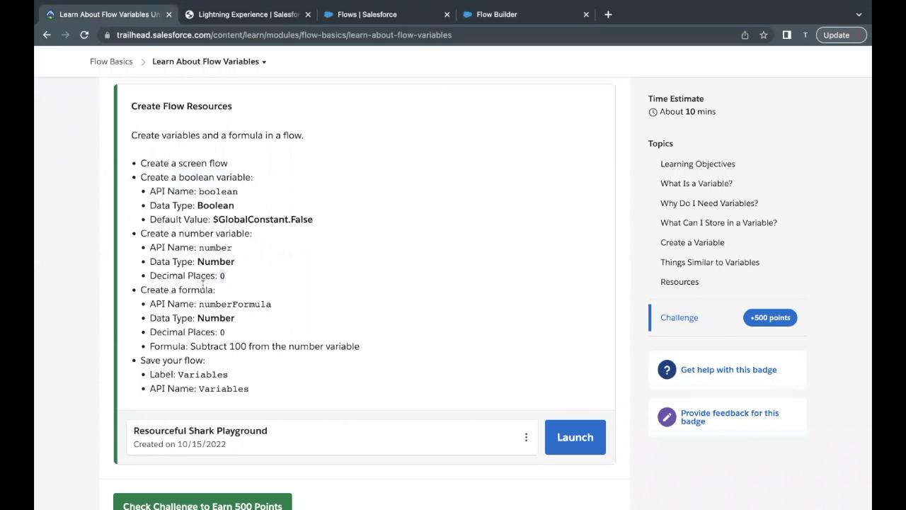
Create a variable 'number' of data type Number, deleting its preset 2 decimal places.
{"action": "left_click", "coordinate": [484, 14]}
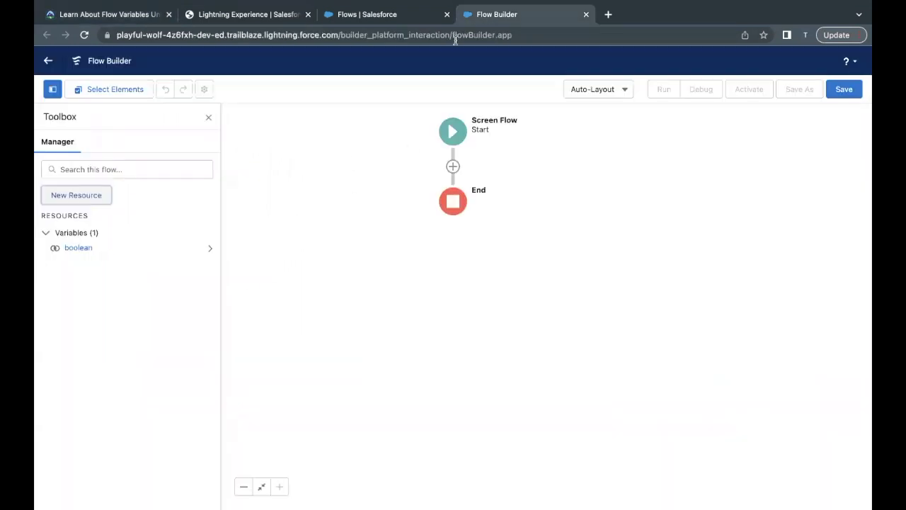
{"action": "left_click", "coordinate": [79, 195]}
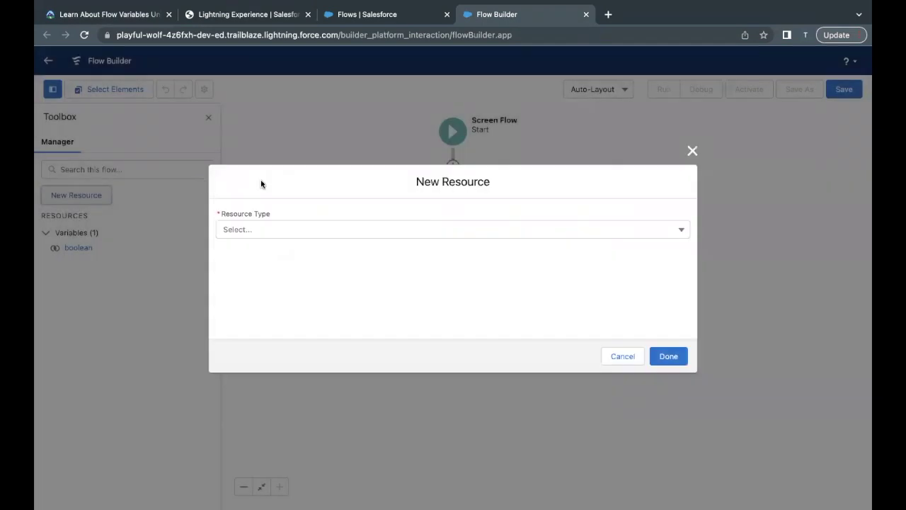
{"action": "left_click", "coordinate": [260, 229]}
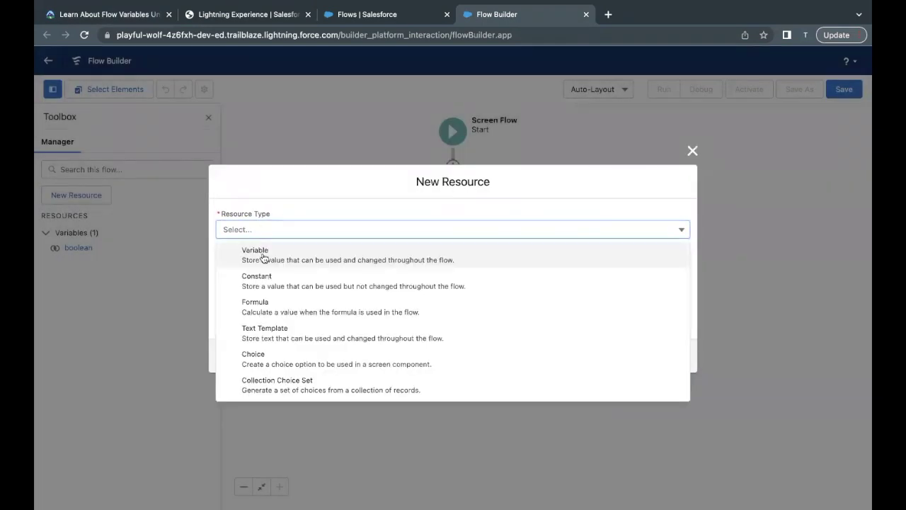
{"action": "left_click", "coordinate": [261, 251]}
{"action": "left_click", "coordinate": [290, 252]}
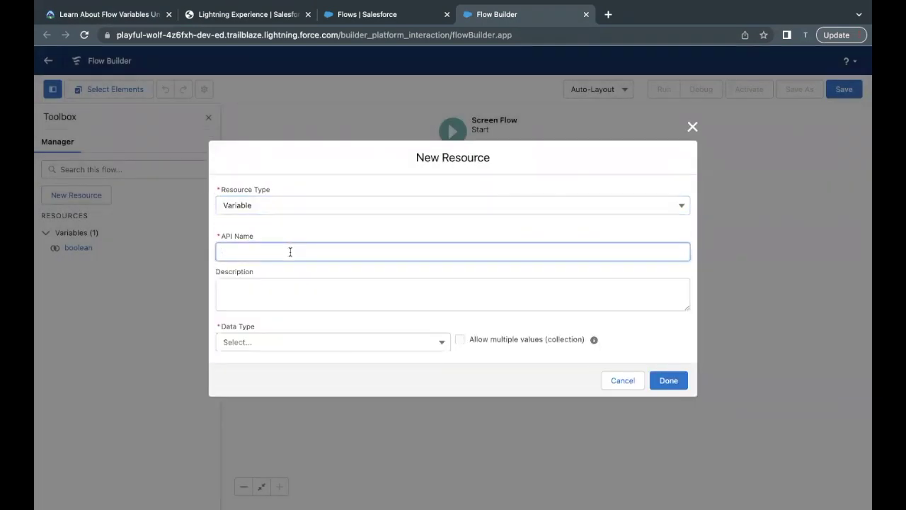
{"action": "type", "text": "number"}
{"action": "left_click", "coordinate": [259, 341]}
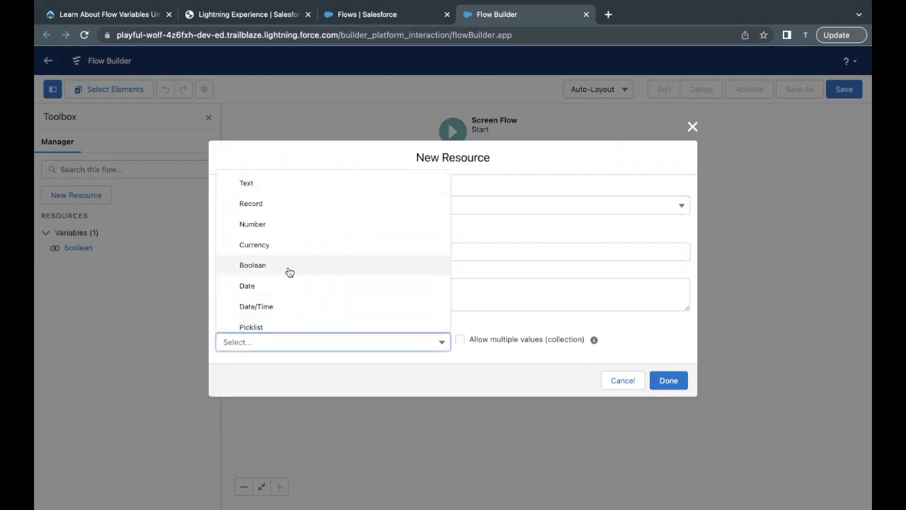
{"action": "left_click", "coordinate": [305, 226]}
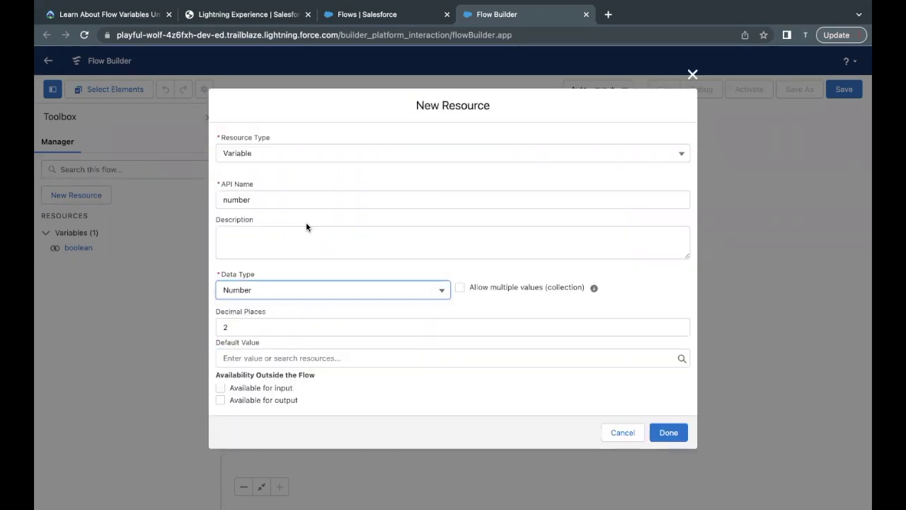
{"action": "left_click", "coordinate": [290, 327]}
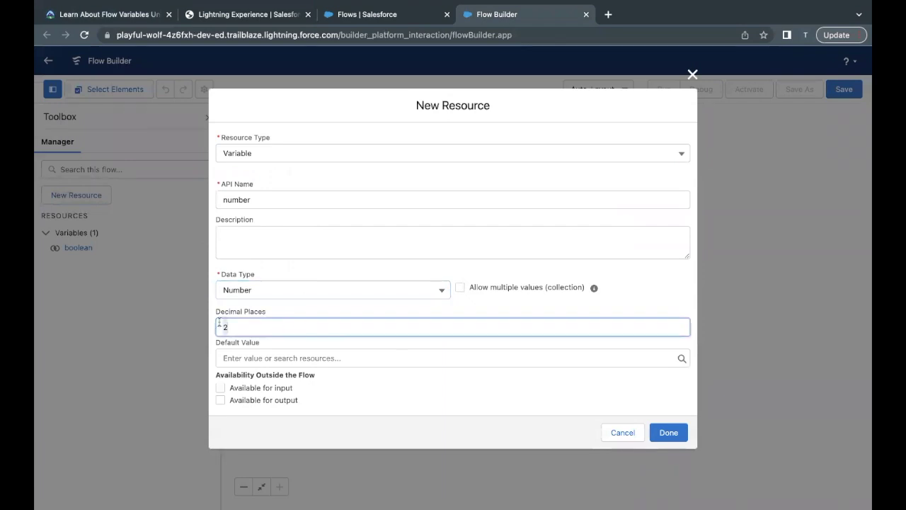
{"action": "key", "text": "BackSpace"}
{"action": "left_click", "coordinate": [665, 431]}
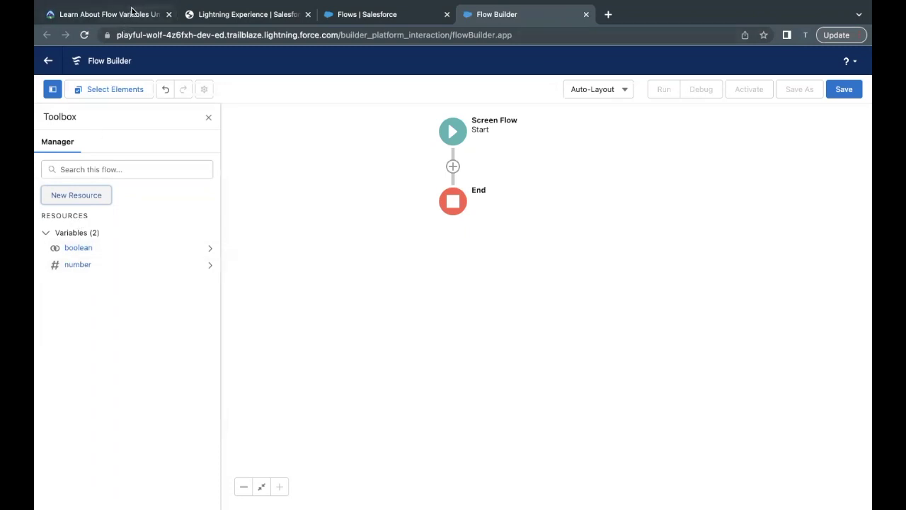
{"action": "left_click", "coordinate": [133, 14]}
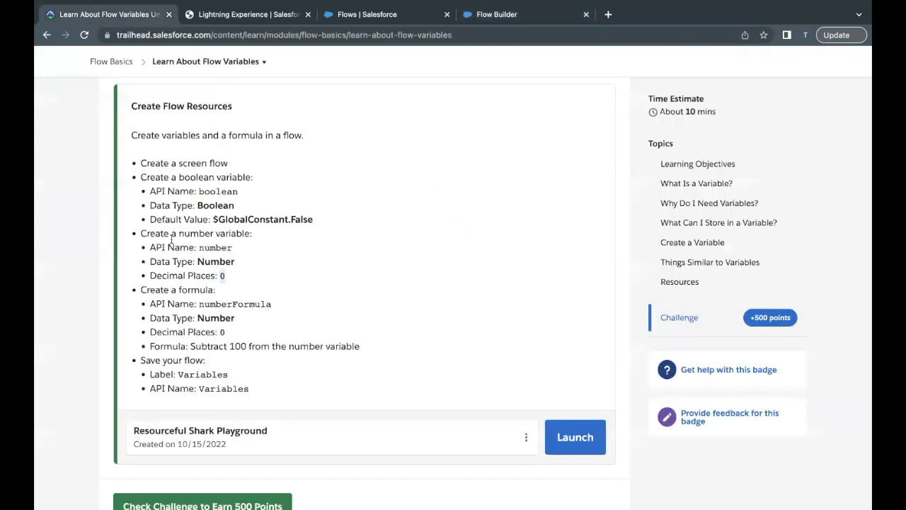
{"action": "triple_click", "coordinate": [172, 293]}
{"action": "left_click", "coordinate": [216, 295]}
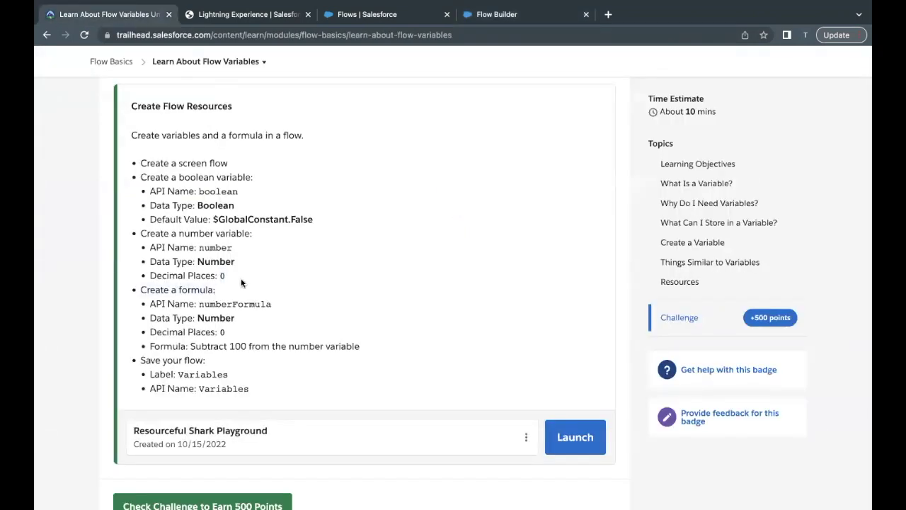
{"action": "double_click", "coordinate": [216, 304]}
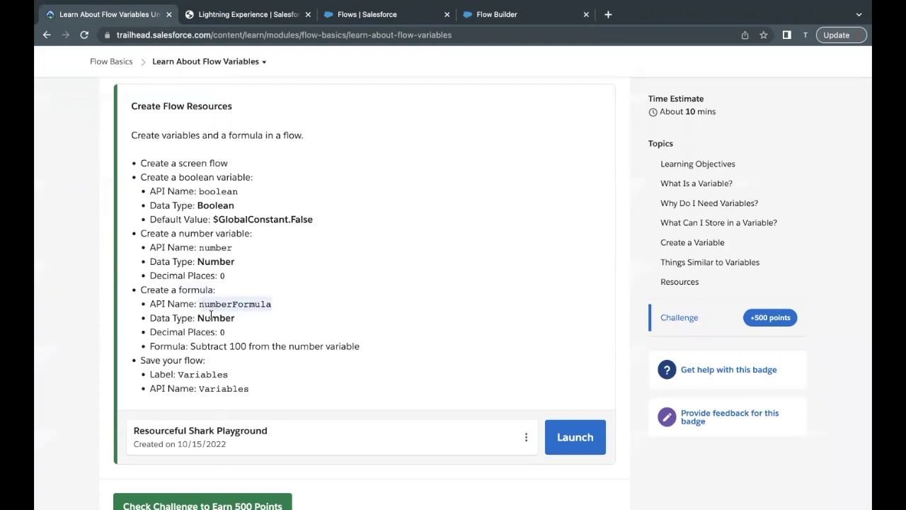
{"action": "double_click", "coordinate": [211, 315]}
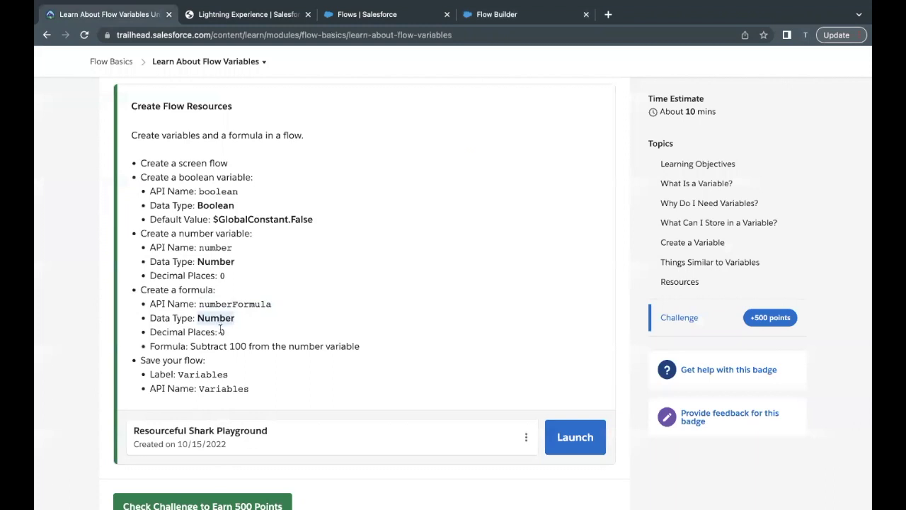
{"action": "left_click", "coordinate": [221, 330]}
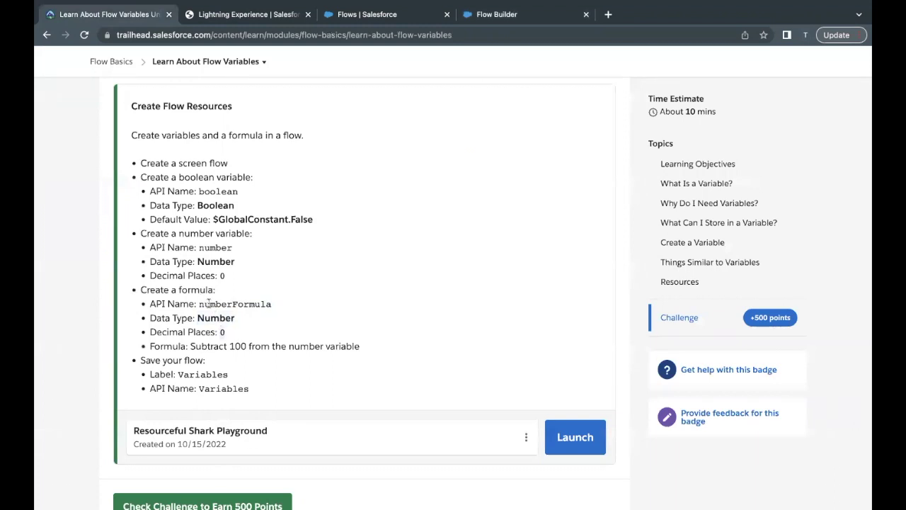
{"action": "double_click", "coordinate": [209, 303]}
{"action": "key", "text": "ctrl+c"}
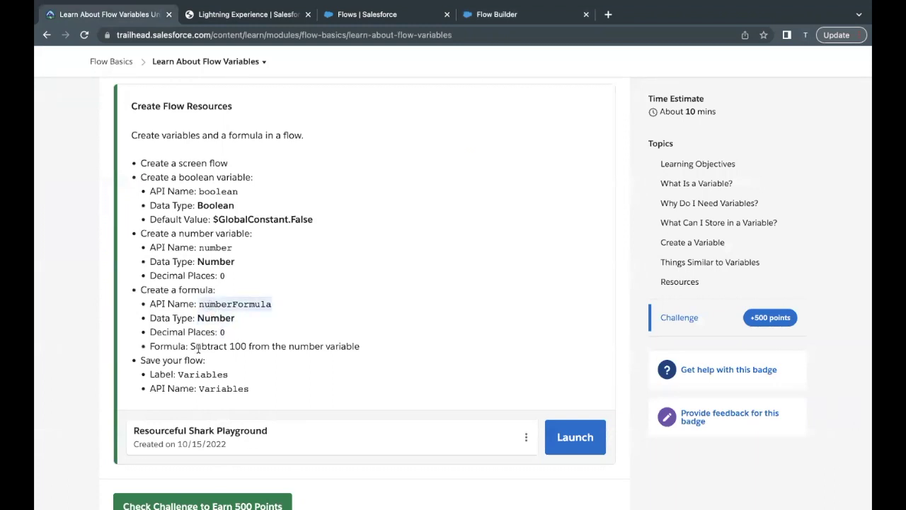
{"action": "left_click_drag", "start_coordinate": [190, 346], "coordinate": [256, 348]}
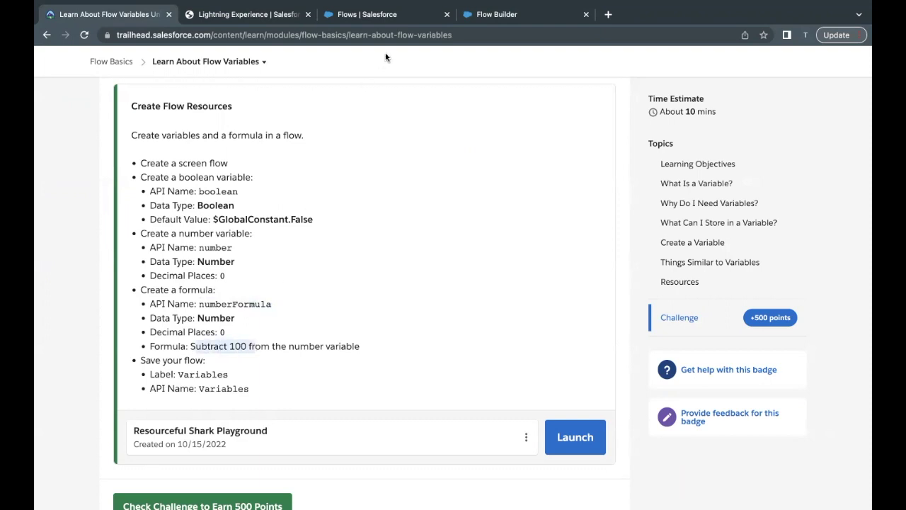
{"action": "left_click", "coordinate": [468, 21]}
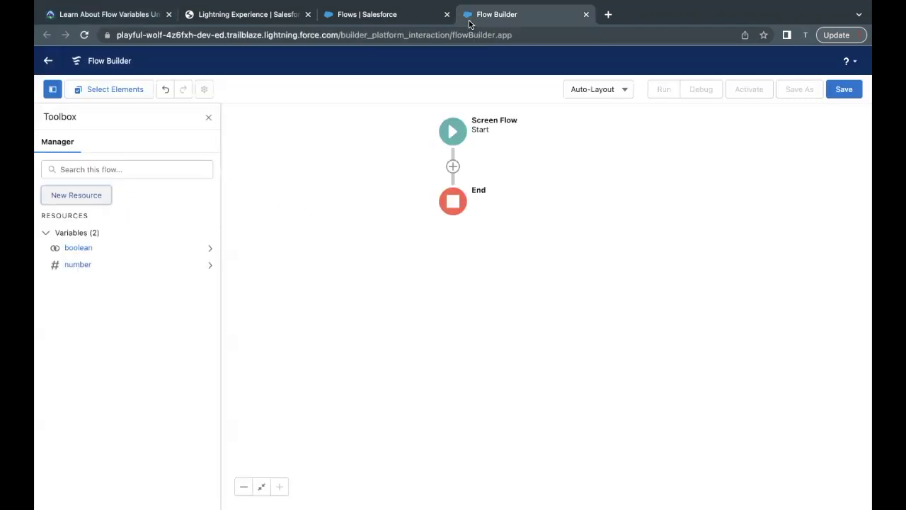
Start a Number formula resource 'numberFormula' with 0 decimal places, then check the Trailhead requirement.
{"action": "left_click", "coordinate": [93, 202]}
{"action": "left_click", "coordinate": [250, 231]}
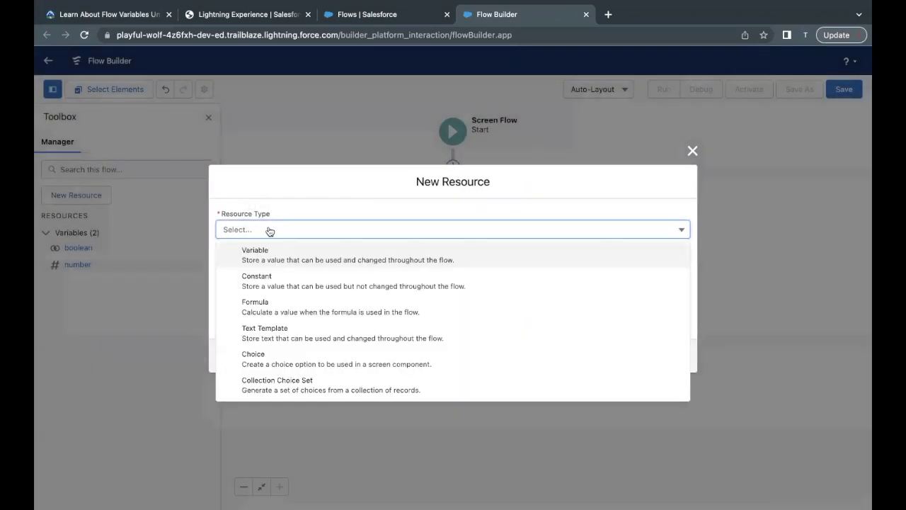
{"action": "left_click", "coordinate": [273, 308]}
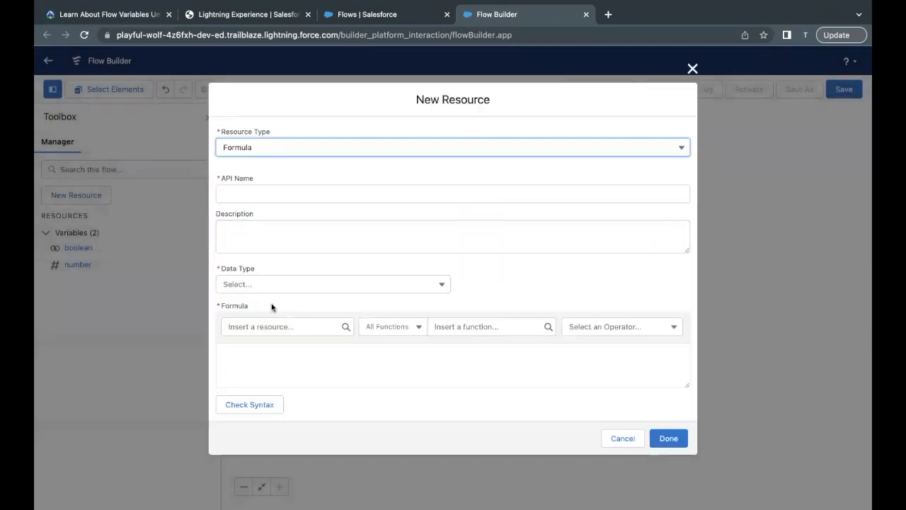
{"action": "left_click", "coordinate": [347, 193]}
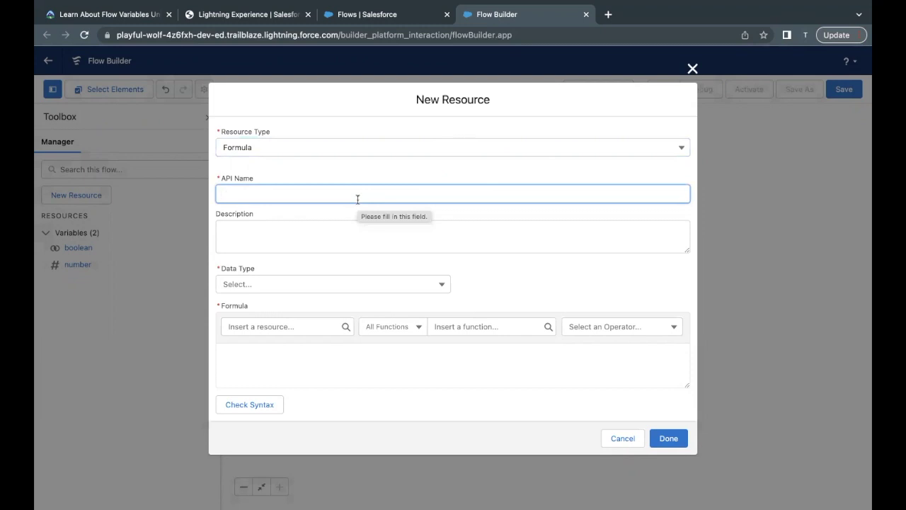
{"action": "key", "text": "ctrl+v"}
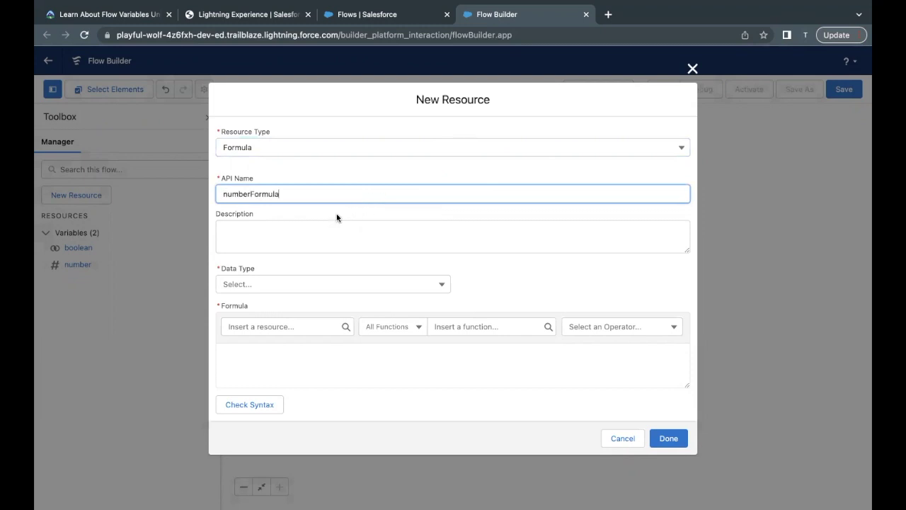
{"action": "left_click", "coordinate": [297, 289]}
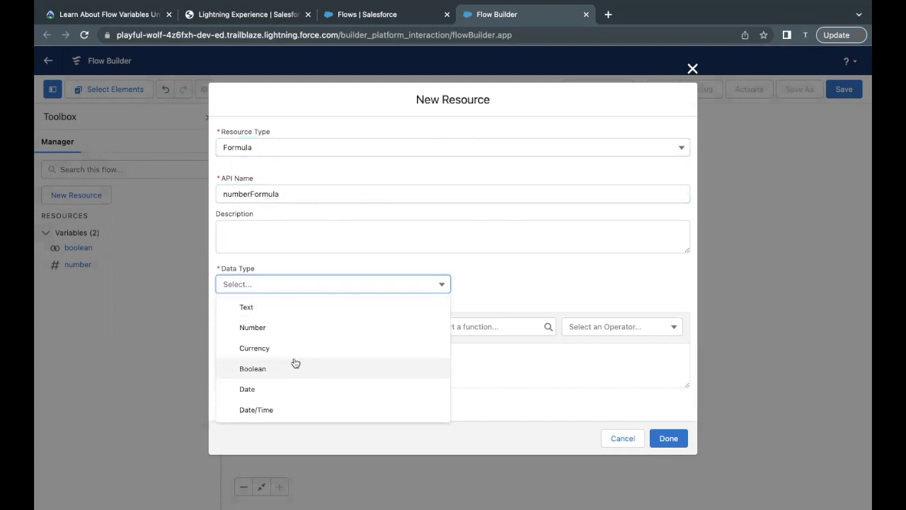
{"action": "left_click", "coordinate": [274, 327]}
{"action": "left_click", "coordinate": [272, 312]}
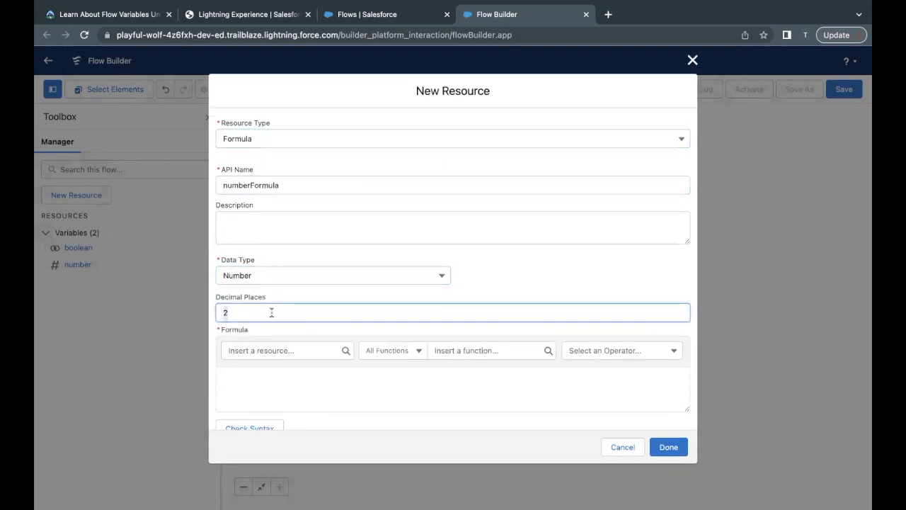
{"action": "key", "text": "BackSpace"}
{"action": "left_click", "coordinate": [266, 386]}
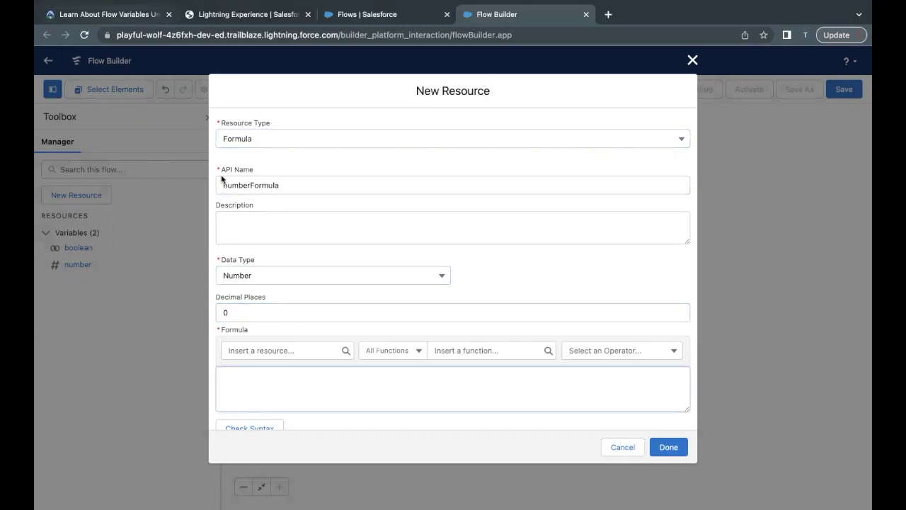
{"action": "left_click", "coordinate": [118, 16]}
Note the subtract-100 requirement, then insert the number variable as {!number} into the formula.
{"action": "scroll", "coordinate": [219, 241], "scroll_direction": "down", "scroll_amount": 1}
{"action": "left_click", "coordinate": [195, 297]}
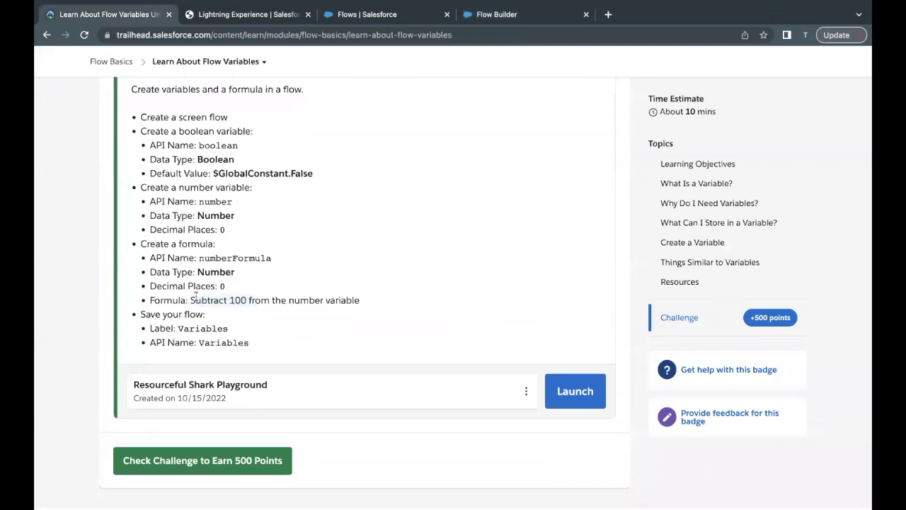
{"action": "left_click_drag", "start_coordinate": [191, 297], "coordinate": [355, 301]}
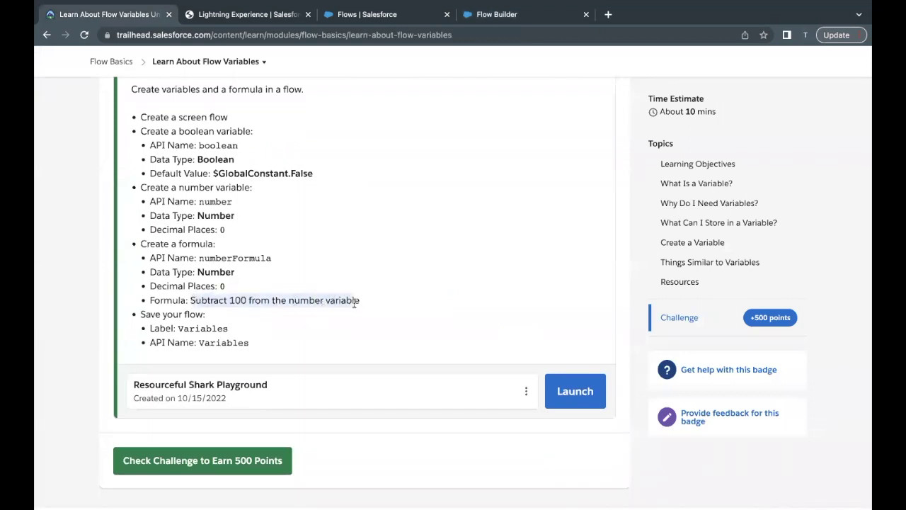
{"action": "left_click", "coordinate": [473, 17]}
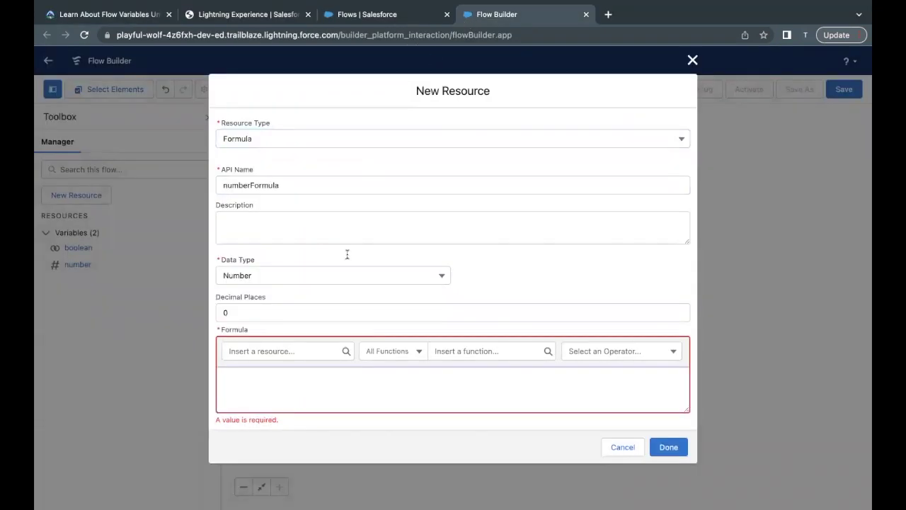
{"action": "scroll", "coordinate": [342, 287], "scroll_direction": "down", "scroll_amount": 1}
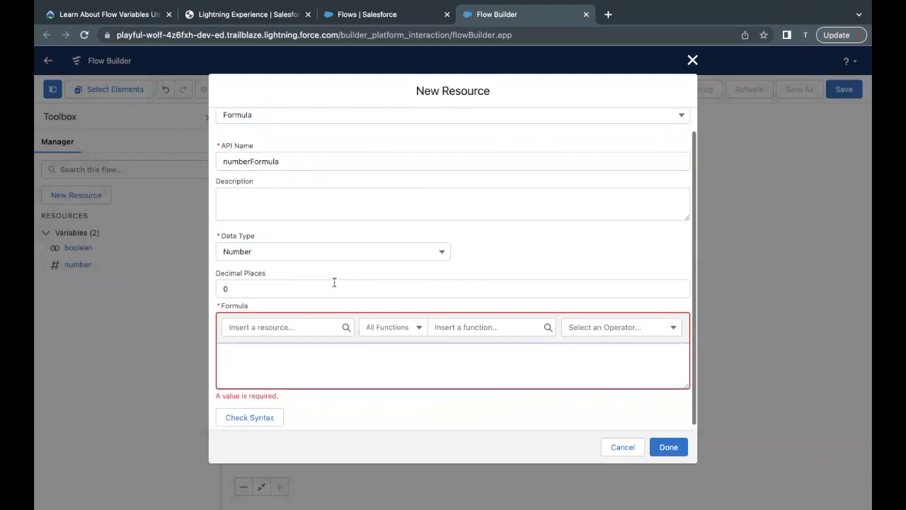
{"action": "left_click", "coordinate": [276, 328]}
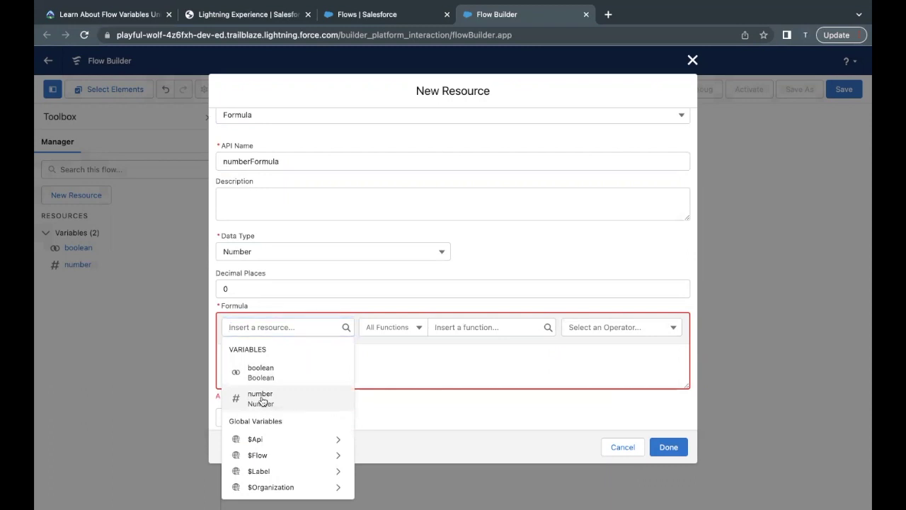
{"action": "left_click", "coordinate": [261, 398]}
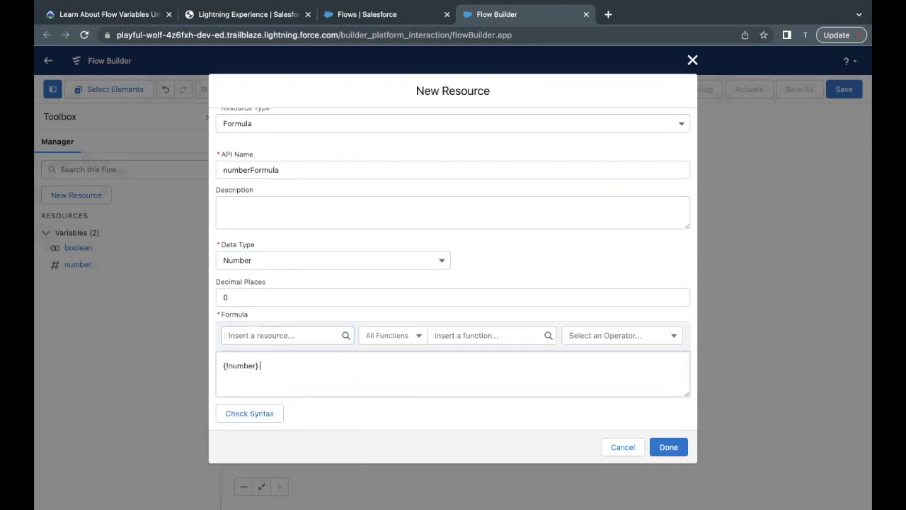
Extend the Formula box text to {!number} - 100.
{"action": "left_click", "coordinate": [600, 340]}
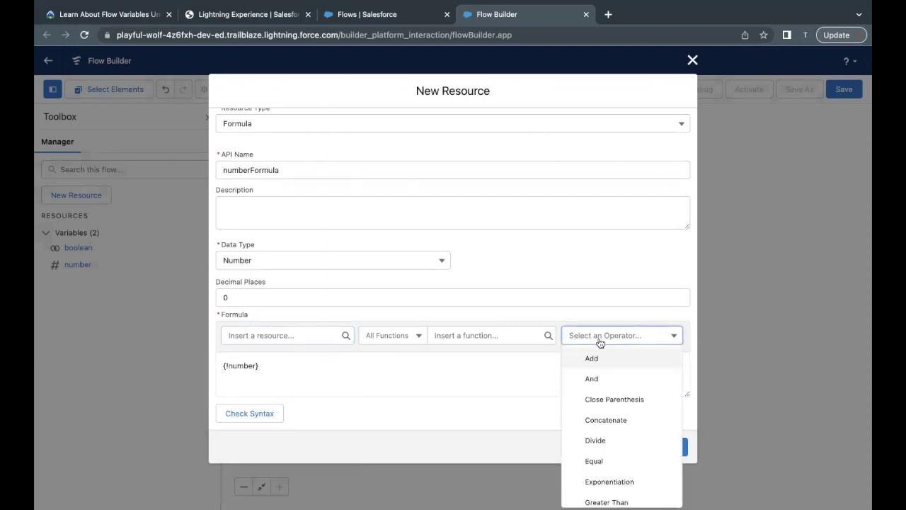
{"action": "scroll", "coordinate": [583, 429], "scroll_direction": "down", "scroll_amount": 5}
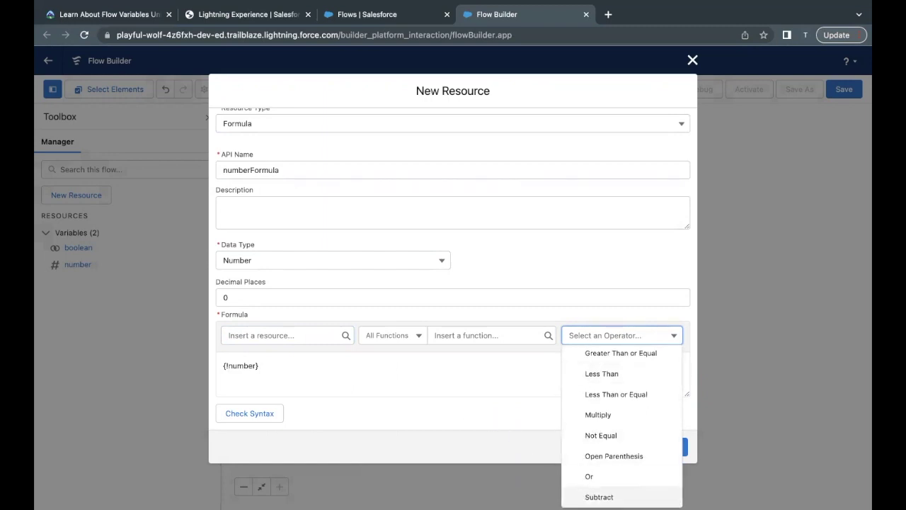
{"action": "left_click", "coordinate": [555, 469]}
{"action": "left_click", "coordinate": [283, 366]}
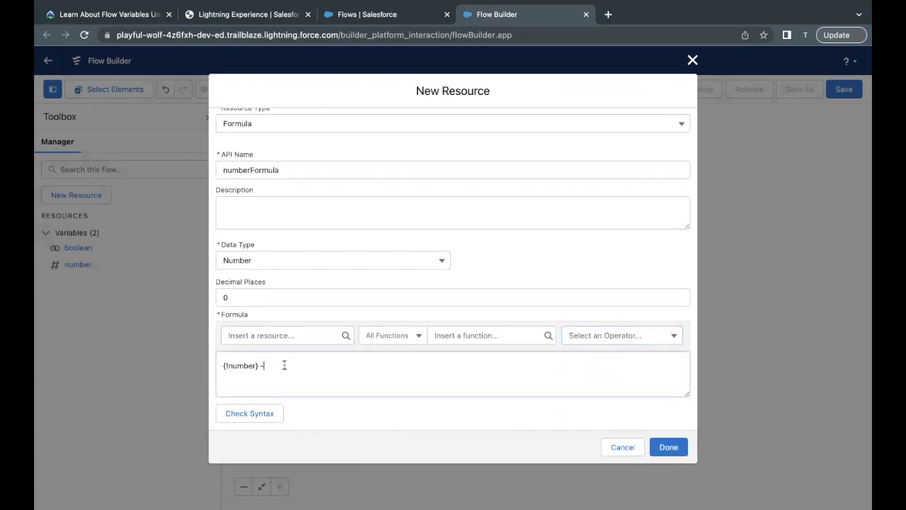
{"action": "type", "text": "-"}
{"action": "left_click", "coordinate": [399, 339]}
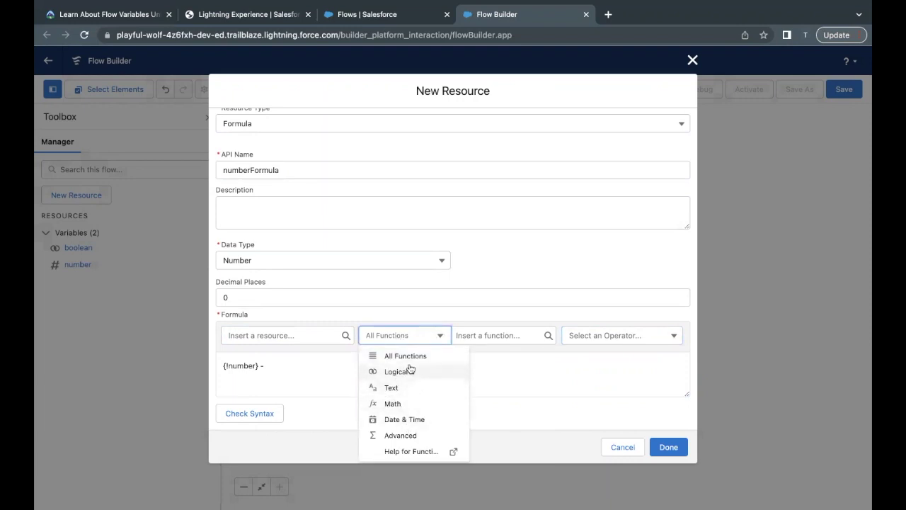
{"action": "left_click", "coordinate": [473, 374]}
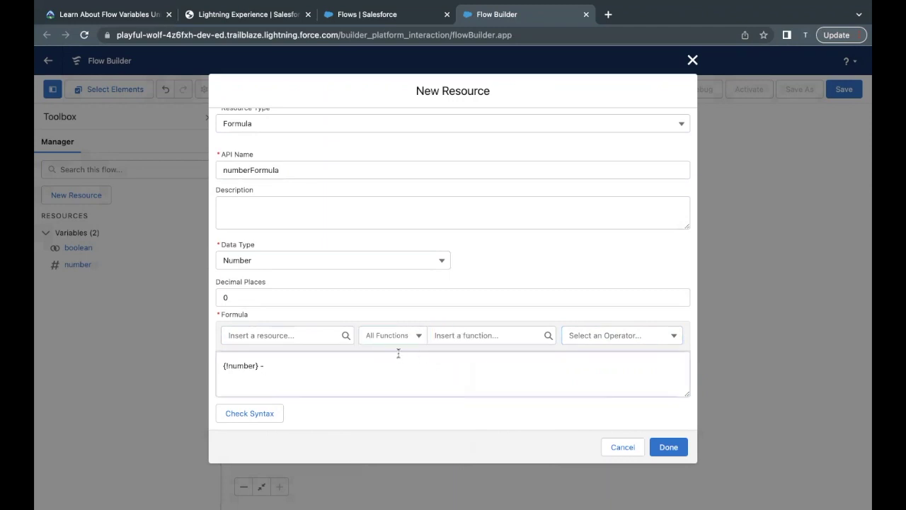
{"action": "left_click", "coordinate": [376, 341]}
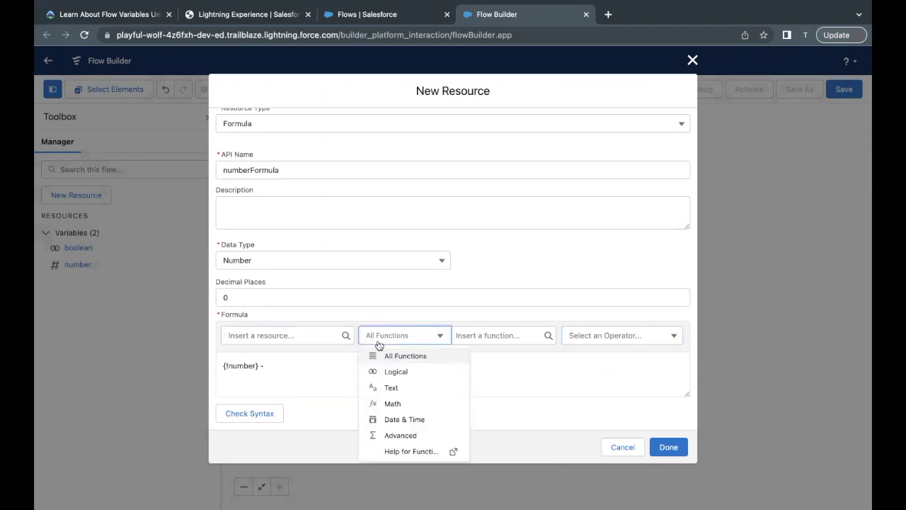
{"action": "left_click", "coordinate": [489, 375]}
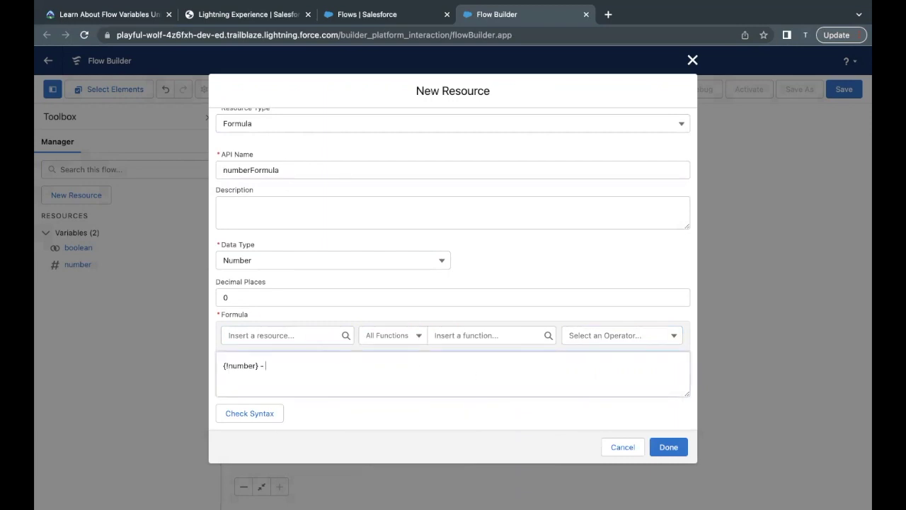
{"action": "type", "text": "100"}
Run Check Syntax to confirm the formula is Valid, reviewing the number and numberFormula names.
{"action": "left_click", "coordinate": [263, 412]}
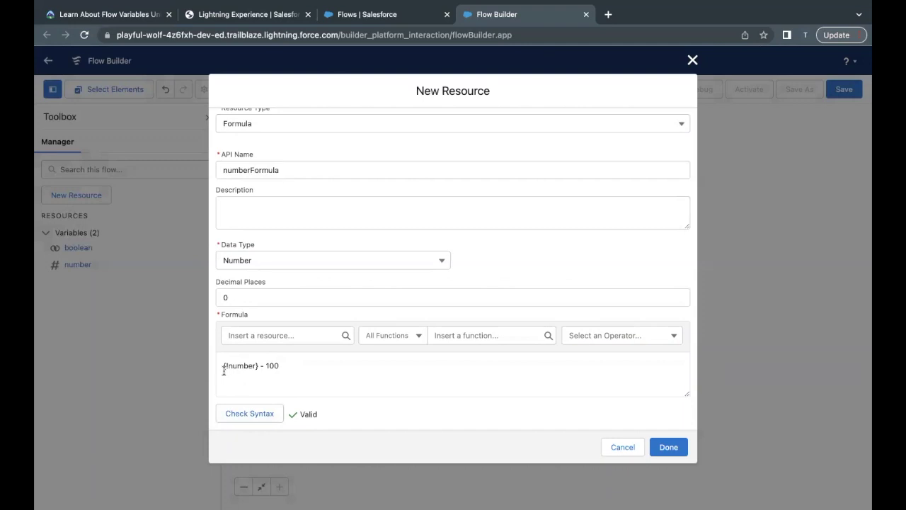
{"action": "left_click_drag", "start_coordinate": [223, 366], "coordinate": [249, 369]}
{"action": "left_click", "coordinate": [259, 367]}
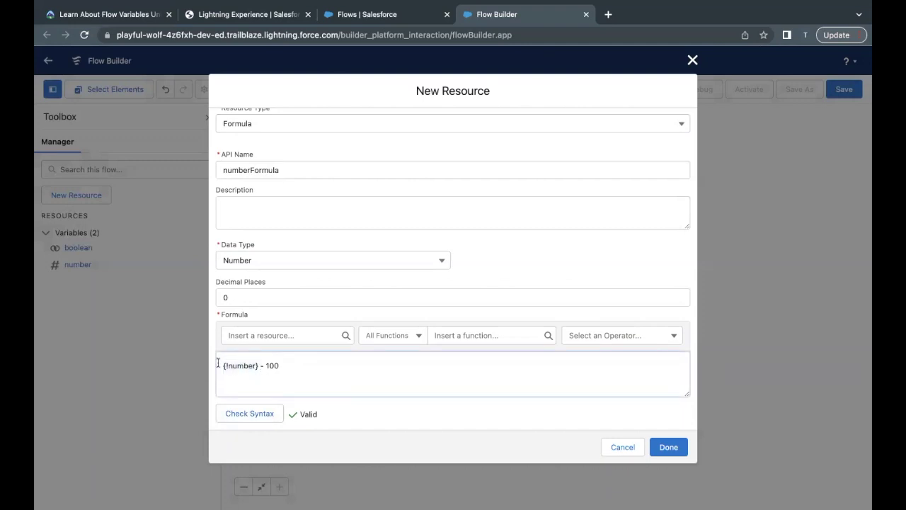
{"action": "double_click", "coordinate": [240, 365]}
{"action": "scroll", "coordinate": [298, 249], "scroll_direction": "up", "scroll_amount": 1}
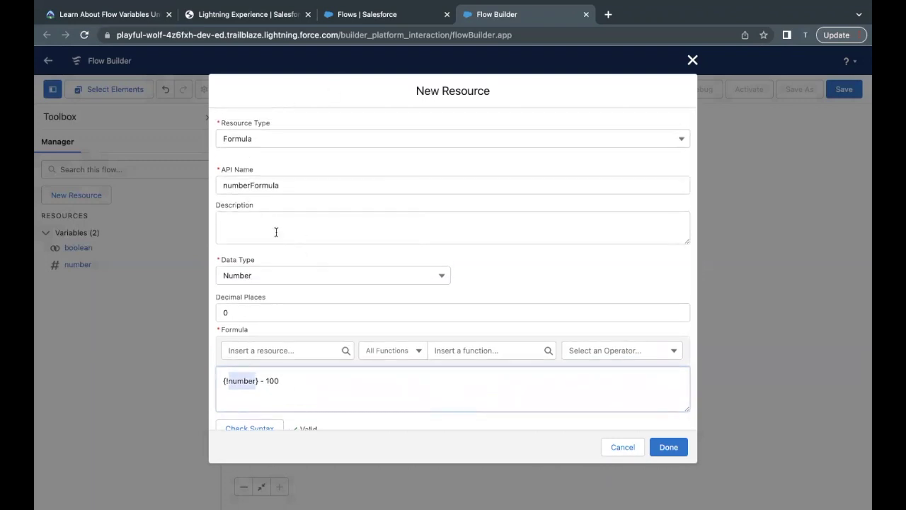
{"action": "left_click_drag", "start_coordinate": [220, 185], "coordinate": [282, 186]}
{"action": "left_click", "coordinate": [549, 282]}
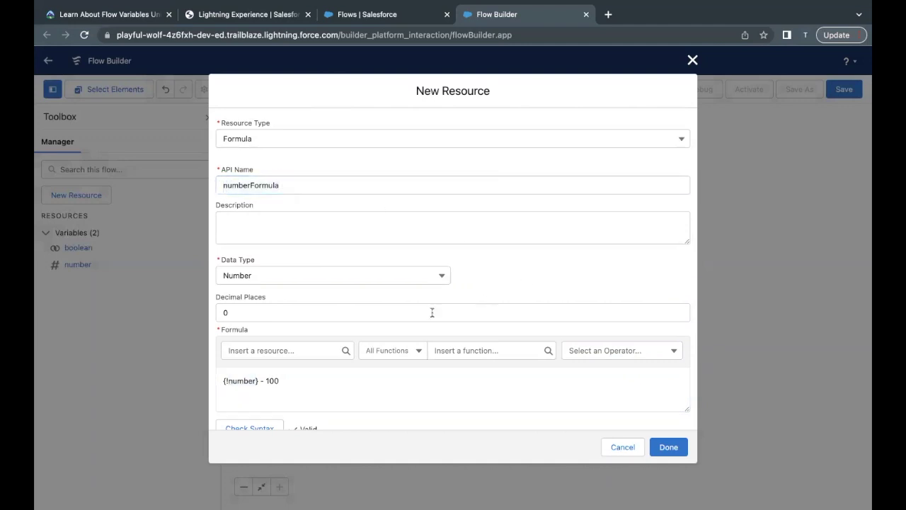
Finish the numberFormula resource, then confirm the required flow label 'Variables' in Trailhead.
{"action": "left_click", "coordinate": [668, 447]}
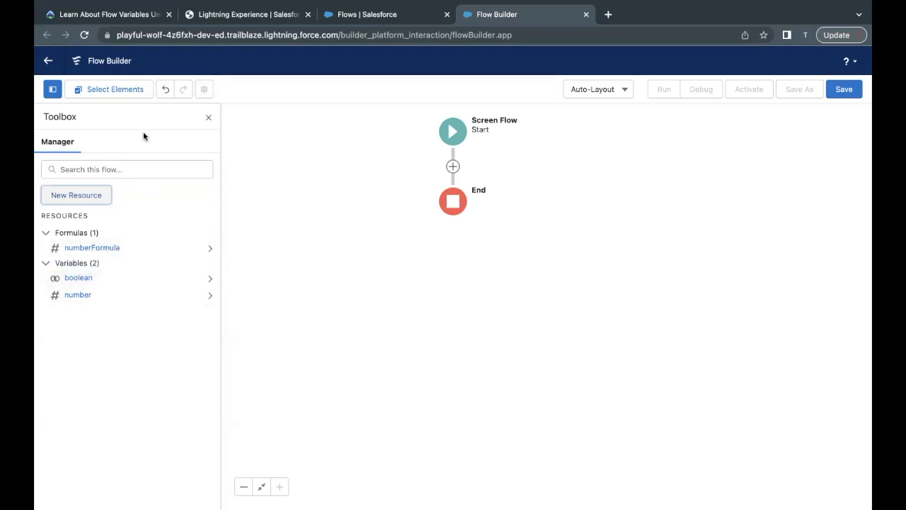
{"action": "left_click", "coordinate": [110, 14]}
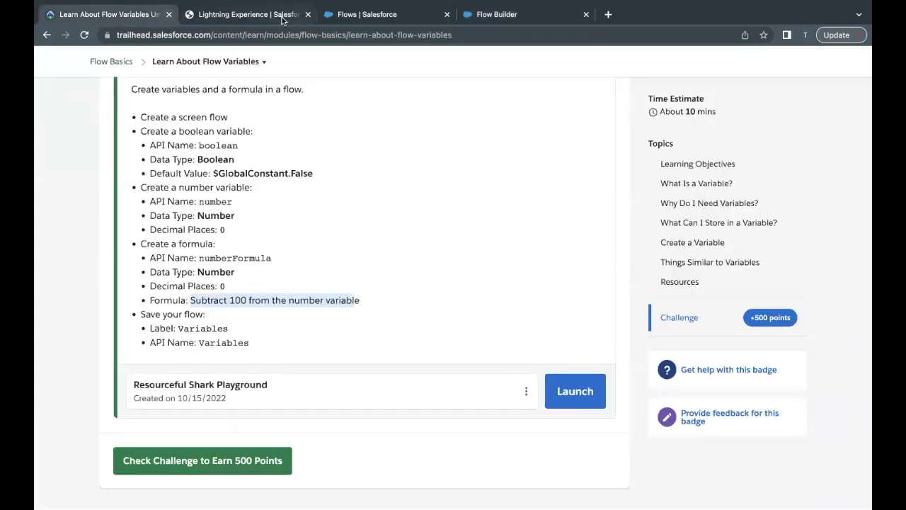
{"action": "left_click", "coordinate": [224, 323]}
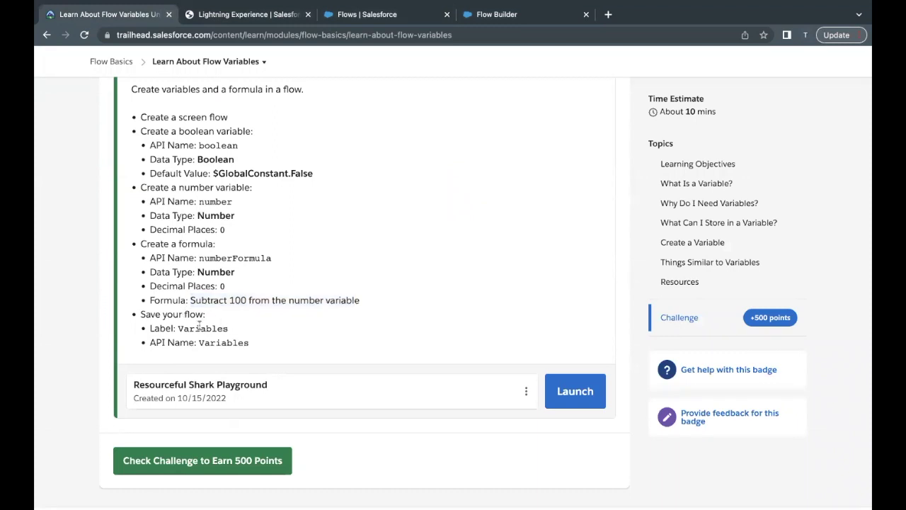
{"action": "double_click", "coordinate": [199, 330]}
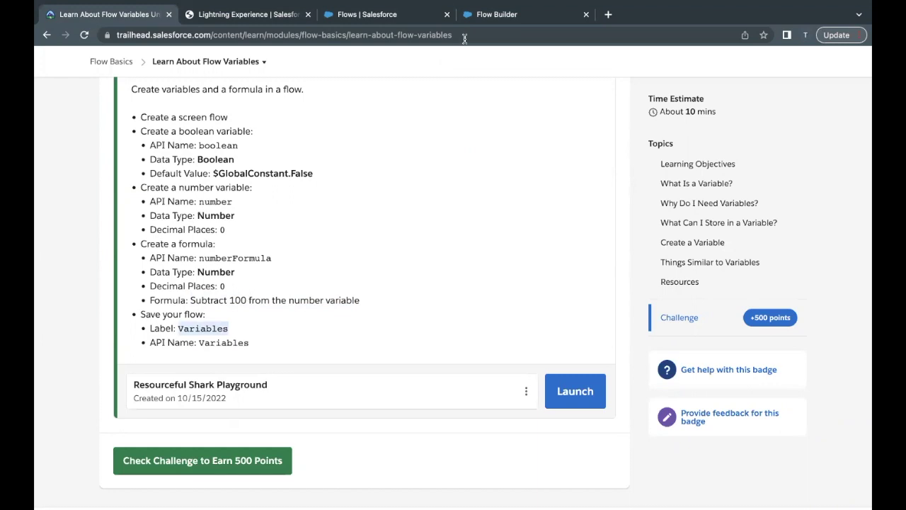
{"action": "left_click", "coordinate": [496, 16]}
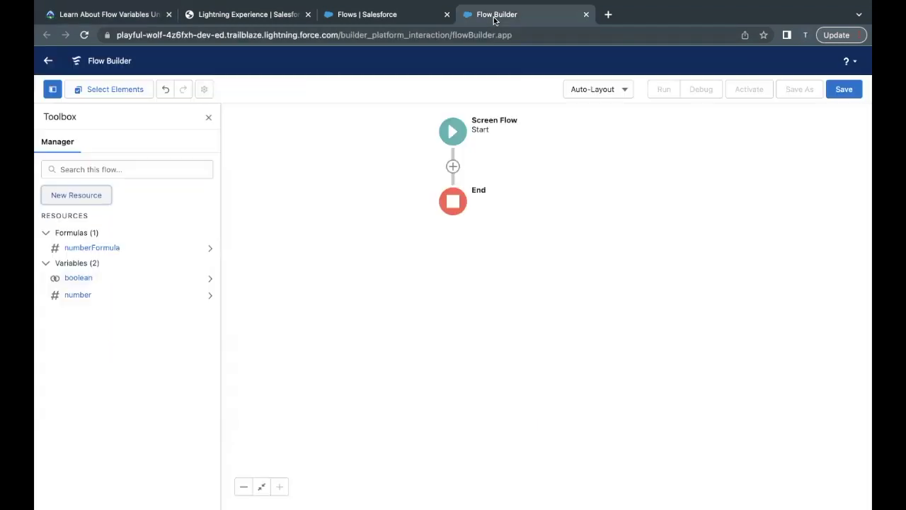
Save the flow with Flow Label 'Variables' and the auto-filled API name Variables.
{"action": "left_click", "coordinate": [832, 93]}
{"action": "left_click", "coordinate": [368, 231]}
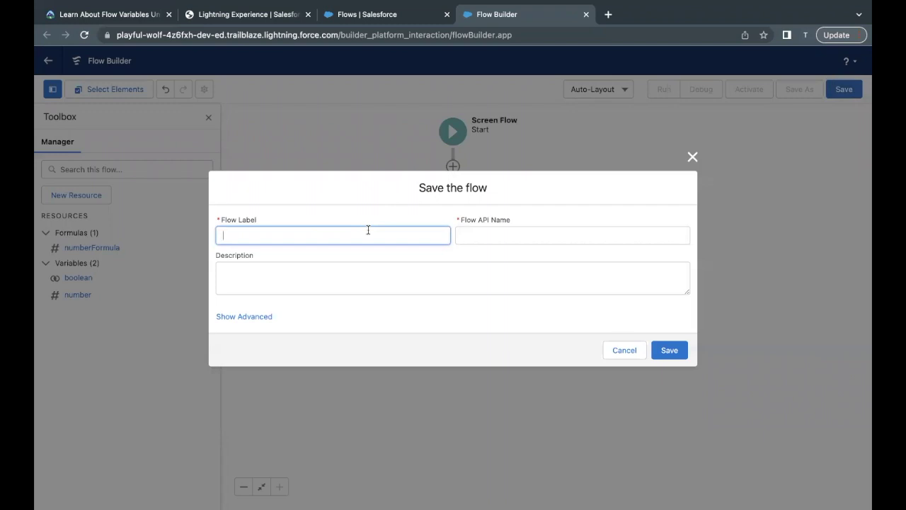
{"action": "type", "text": "Variables"}
{"action": "left_click", "coordinate": [498, 235]}
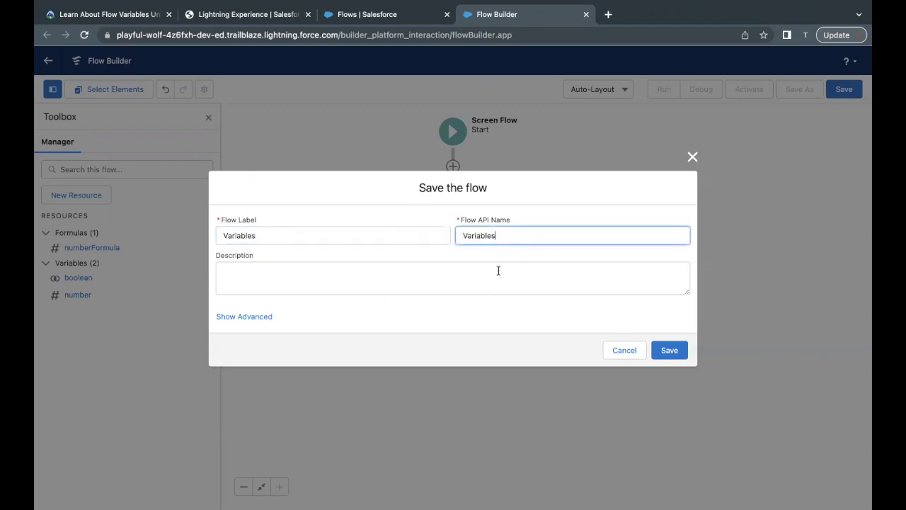
{"action": "left_click", "coordinate": [669, 351]}
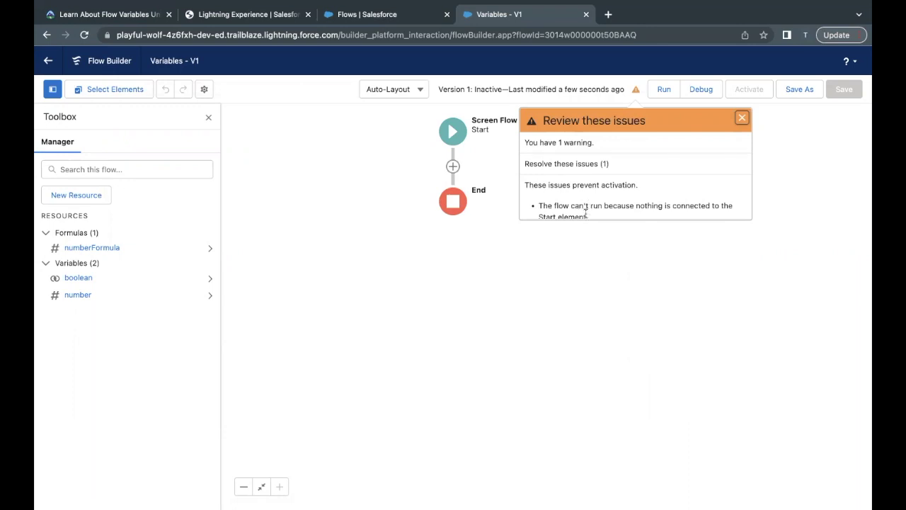
Read the saved flow's Review these issues warning, then dismiss it.
{"action": "triple_click", "coordinate": [580, 213]}
{"action": "left_click", "coordinate": [551, 203]}
{"action": "left_click", "coordinate": [742, 118]}
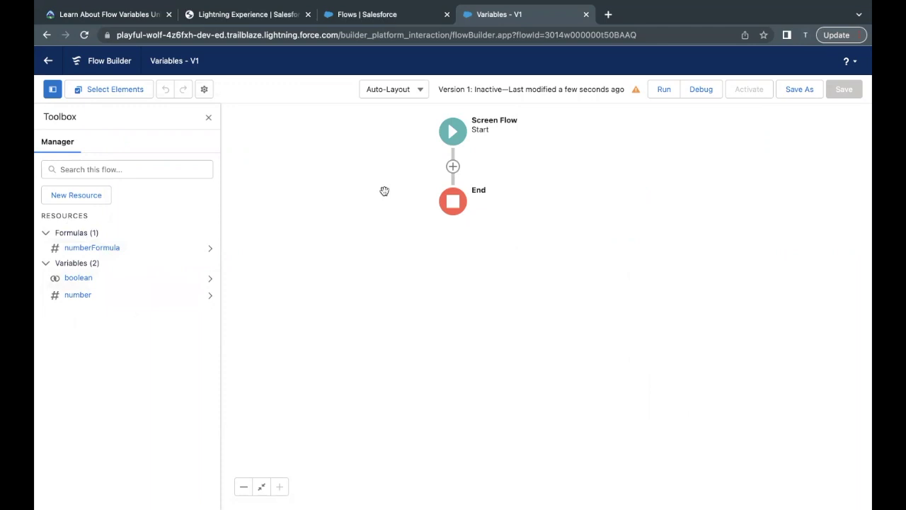
Browse the Add Element list without adding anything, then return to the Trailhead challenge page.
{"action": "left_click", "coordinate": [453, 166]}
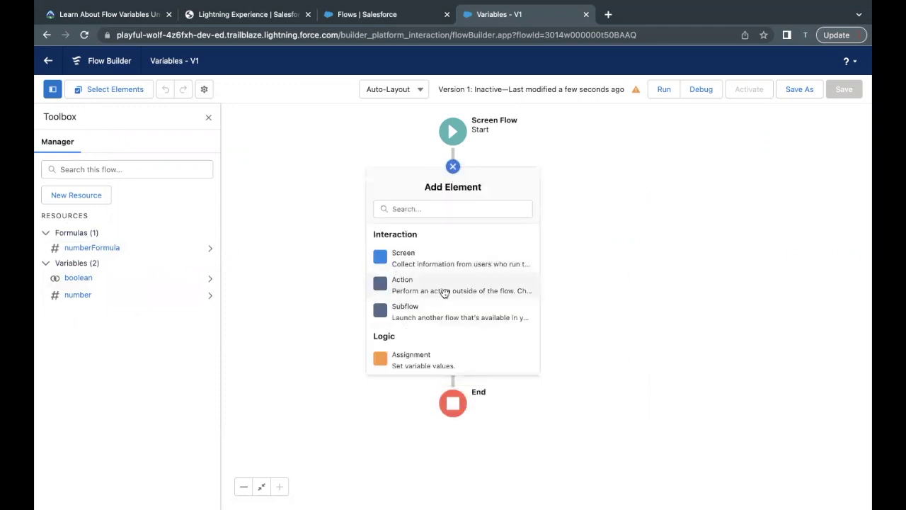
{"action": "scroll", "coordinate": [405, 339], "scroll_direction": "down", "scroll_amount": 2}
{"action": "scroll", "coordinate": [404, 340], "scroll_direction": "down", "scroll_amount": 2}
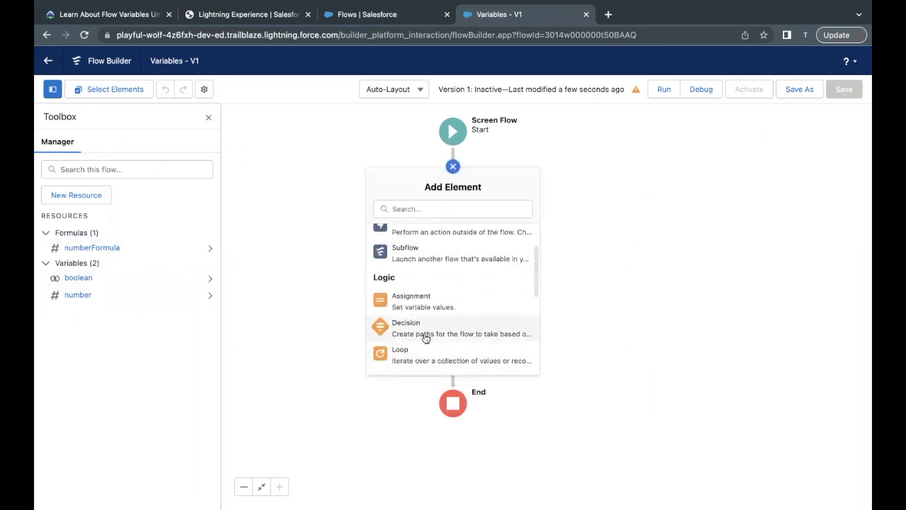
{"action": "scroll", "coordinate": [425, 338], "scroll_direction": "down", "scroll_amount": 3}
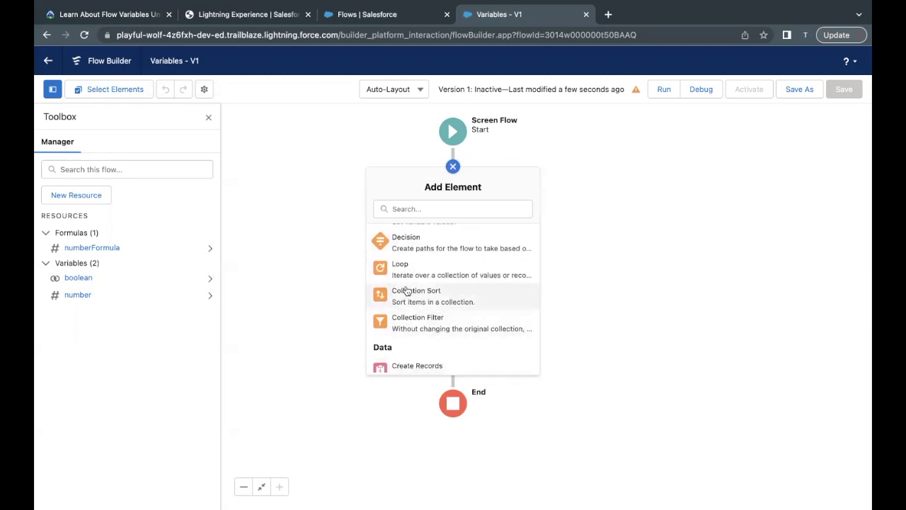
{"action": "scroll", "coordinate": [438, 274], "scroll_direction": "up", "scroll_amount": 1}
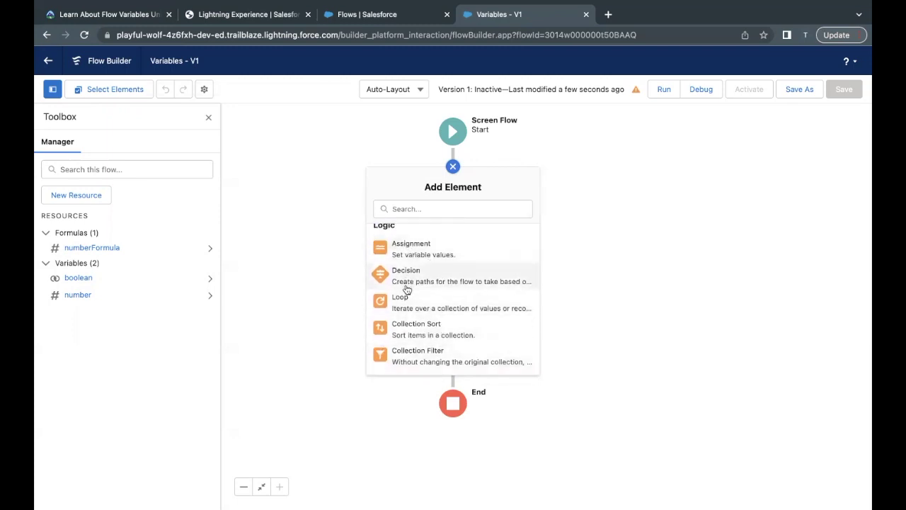
{"action": "scroll", "coordinate": [407, 285], "scroll_direction": "up", "scroll_amount": 1}
{"action": "left_click", "coordinate": [300, 276]}
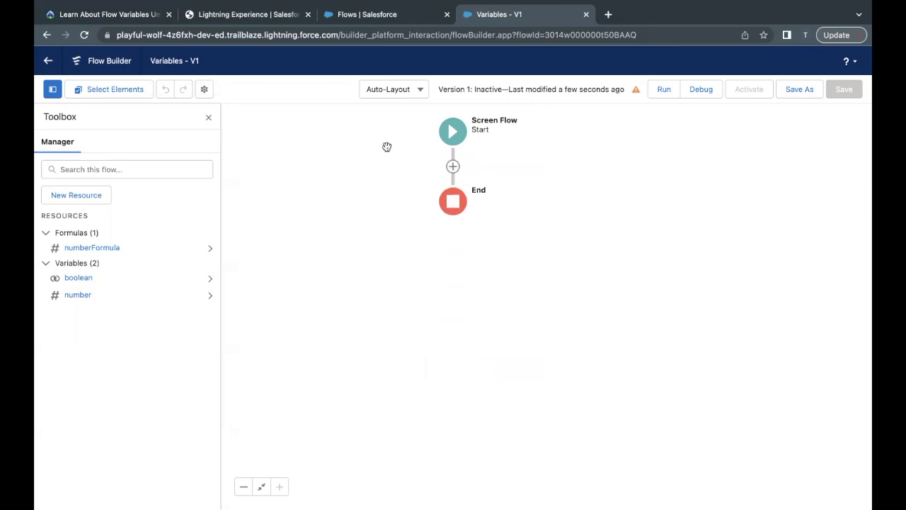
{"action": "left_click", "coordinate": [84, 15]}
Run Check Challenge to Earn 500 Points for the Learn About Flow Variables challenge.
{"action": "scroll", "coordinate": [199, 211], "scroll_direction": "down", "scroll_amount": 2}
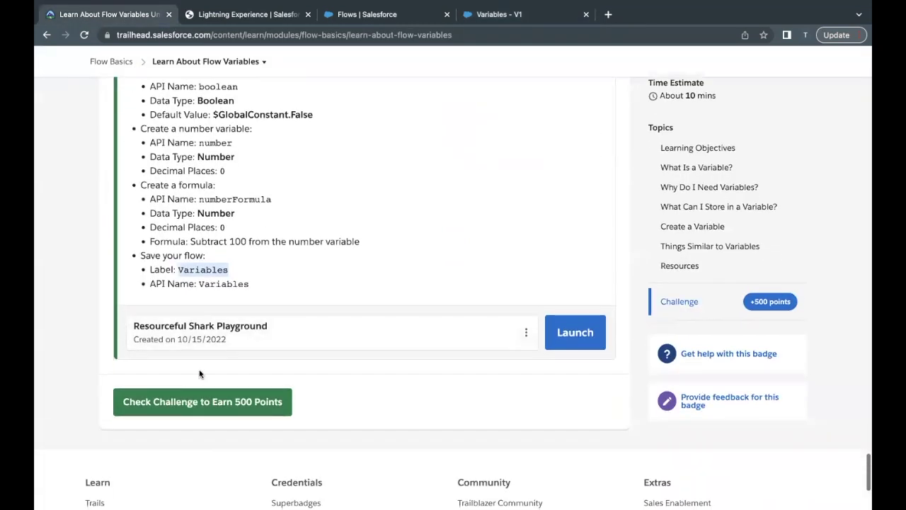
{"action": "left_click", "coordinate": [199, 400]}
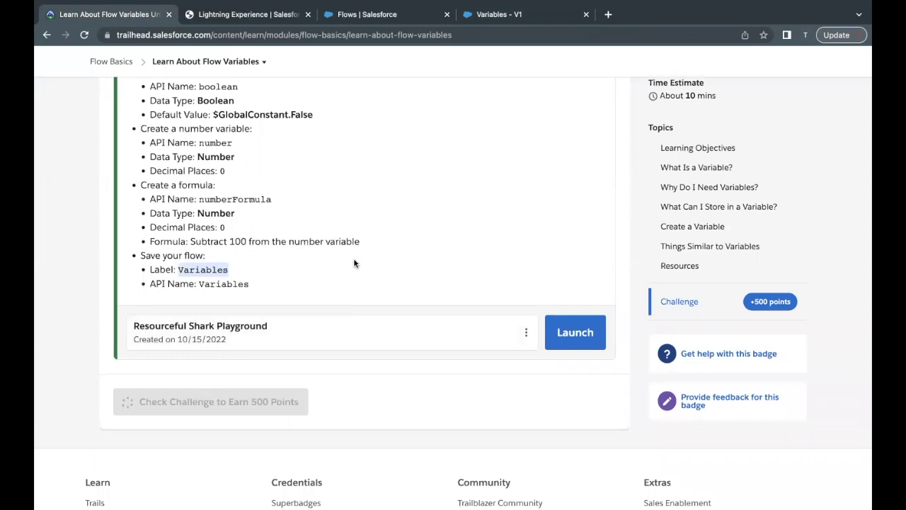
{"action": "scroll", "coordinate": [355, 263], "scroll_direction": "up", "scroll_amount": 1}
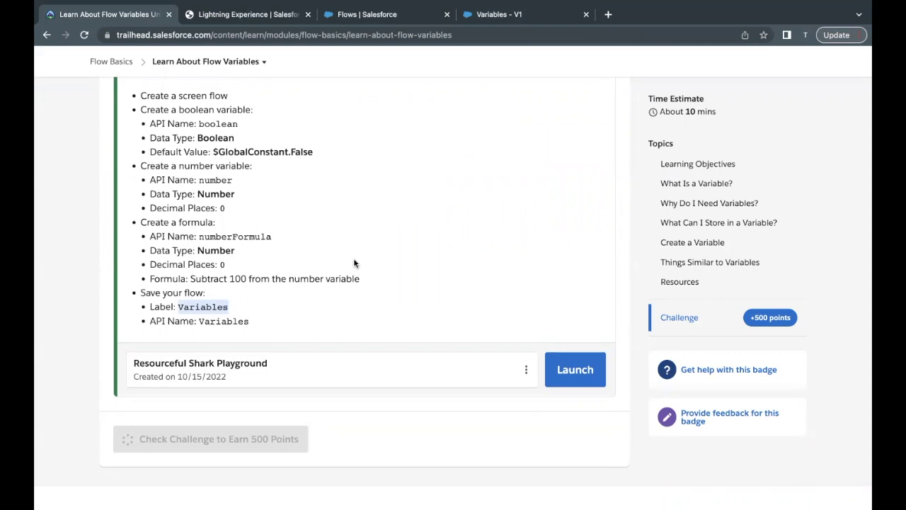
{"action": "left_click", "coordinate": [355, 263]}
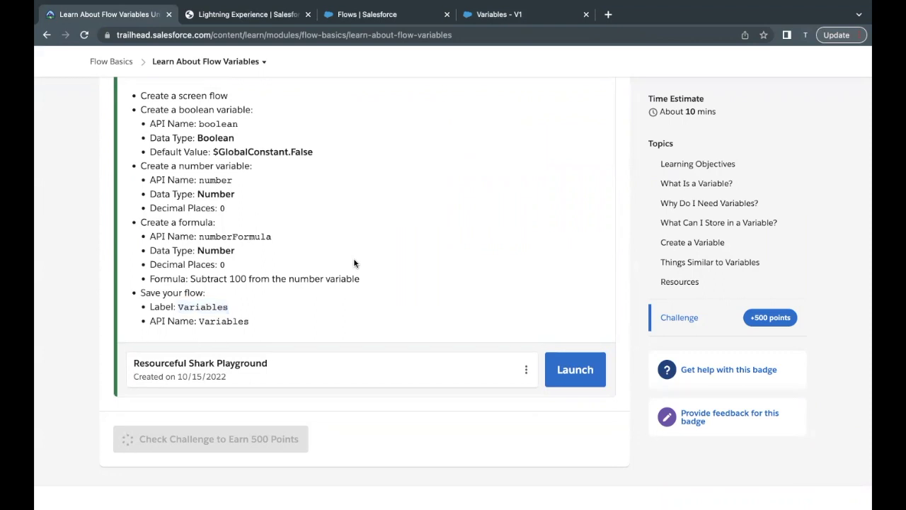